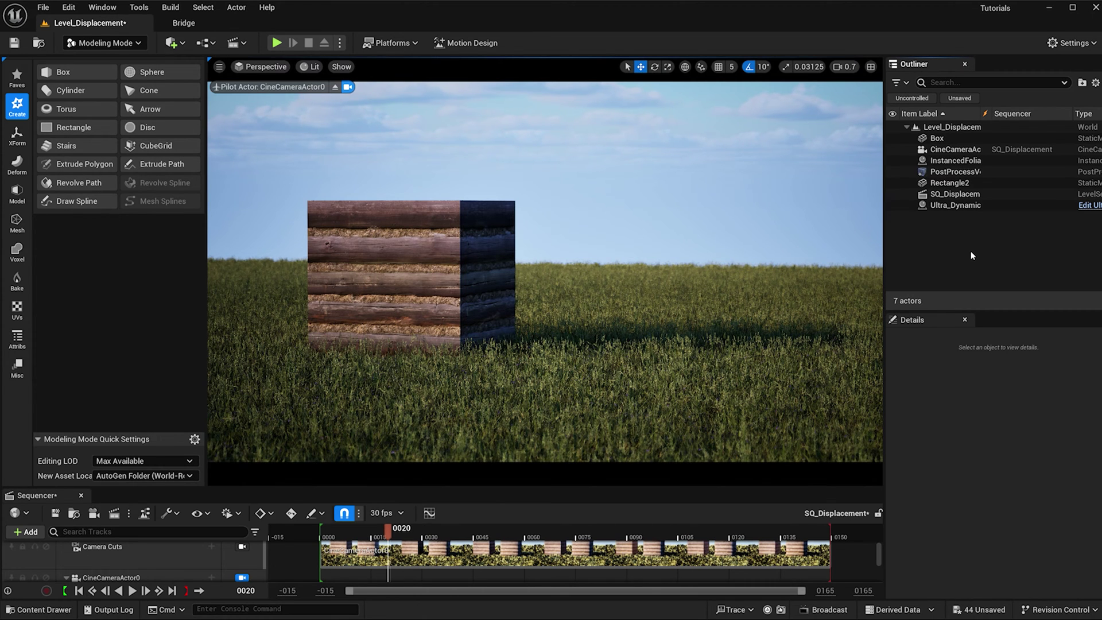
# Open DefaultEngine from the Tutorials project's Config folder, reached through the Content folder's Show in Explorer
pyautogui.hotkey('ctrl', 'space')
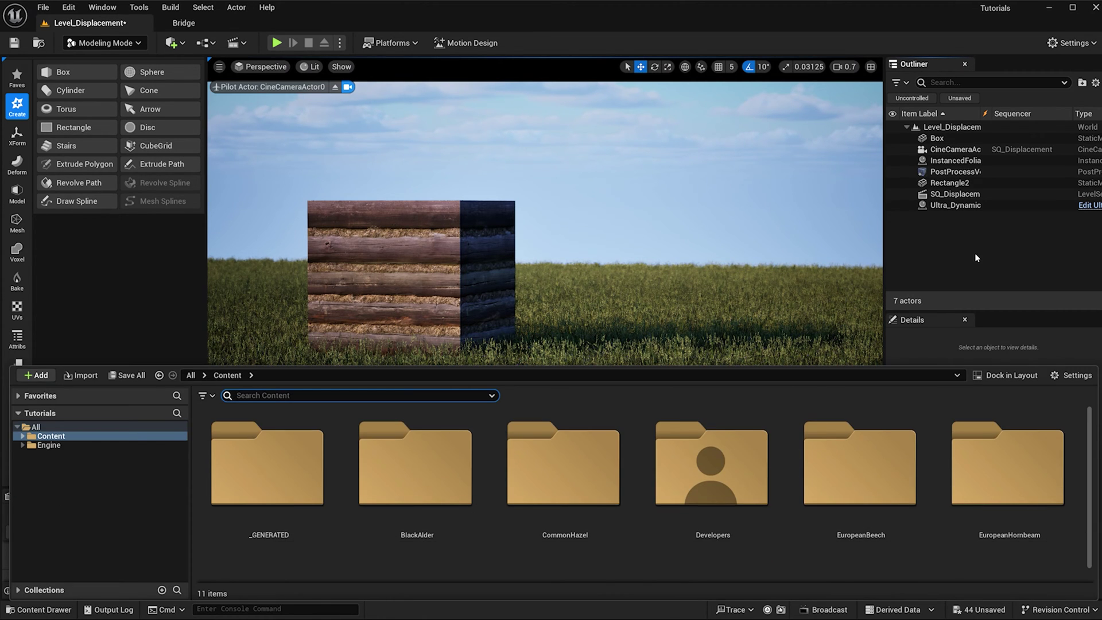
pyautogui.rightClick(150, 436)
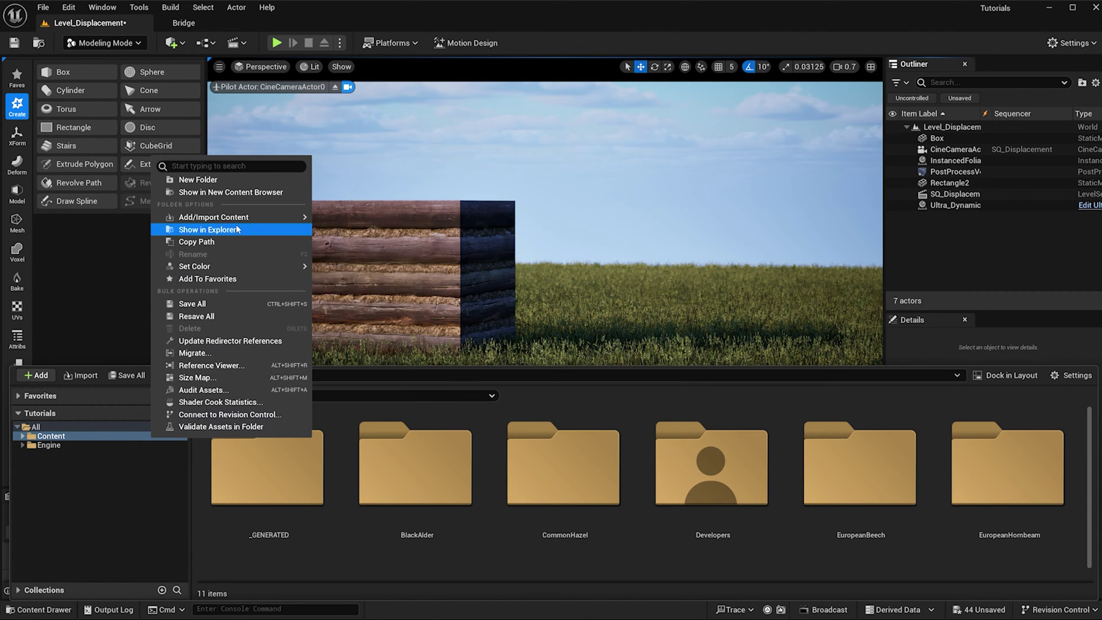
pyautogui.click(207, 230)
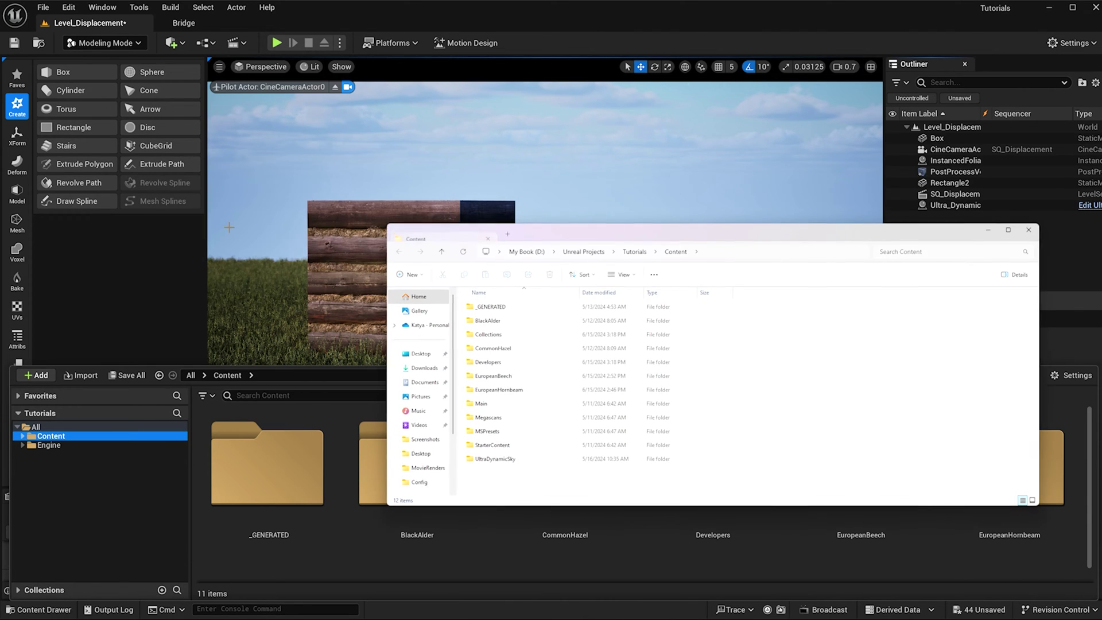
pyautogui.click(634, 252)
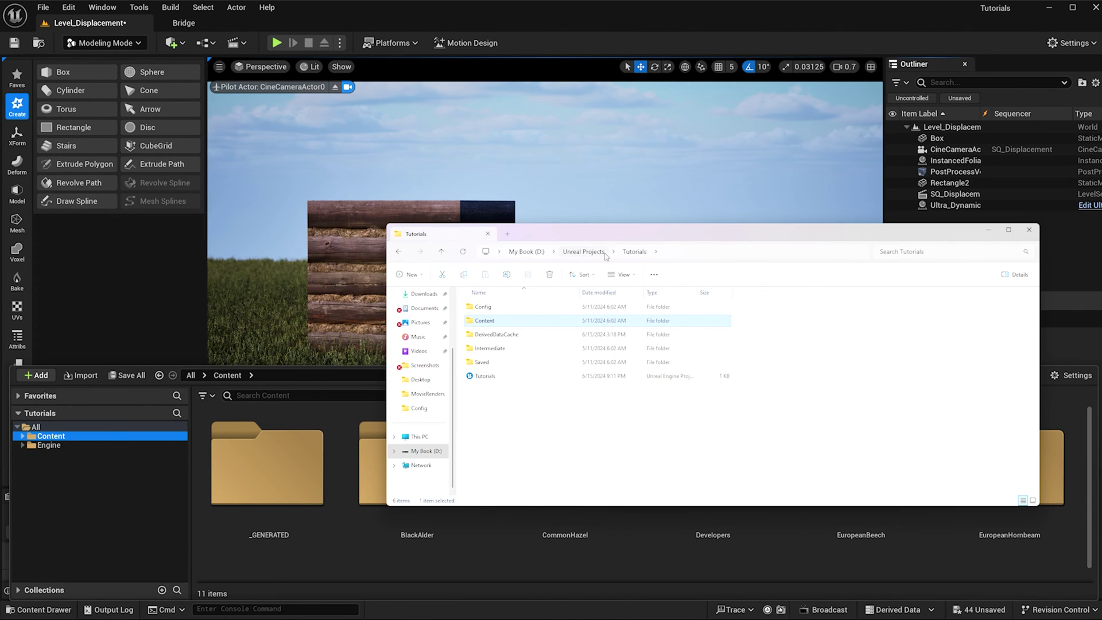
pyautogui.doubleClick(490, 311)
pyautogui.doubleClick(492, 335)
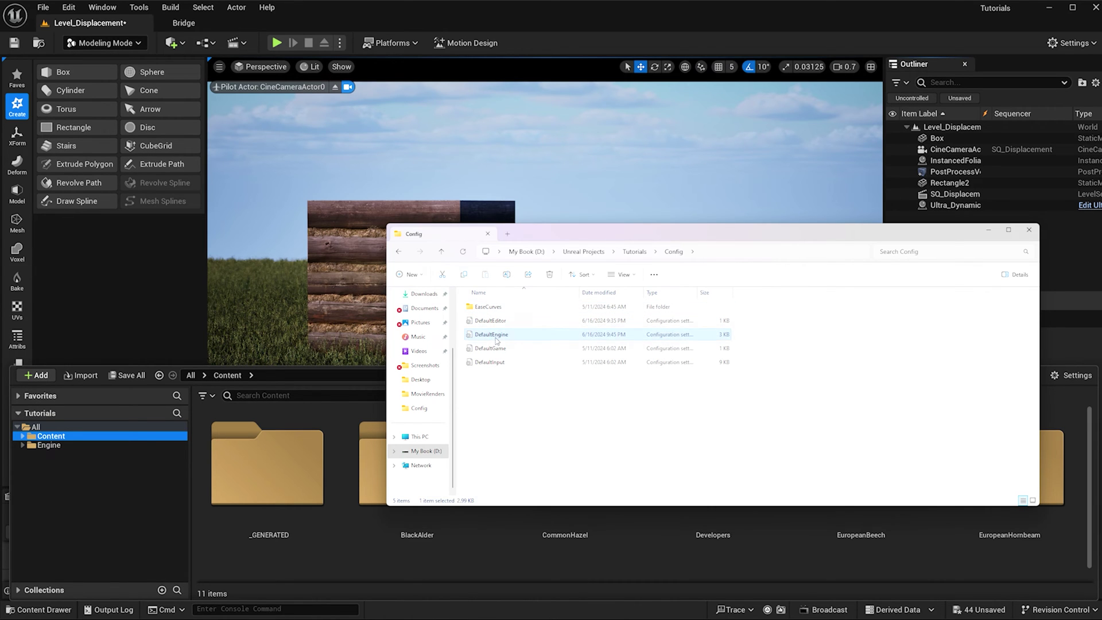
pyautogui.scroll(-6, 495, 297)
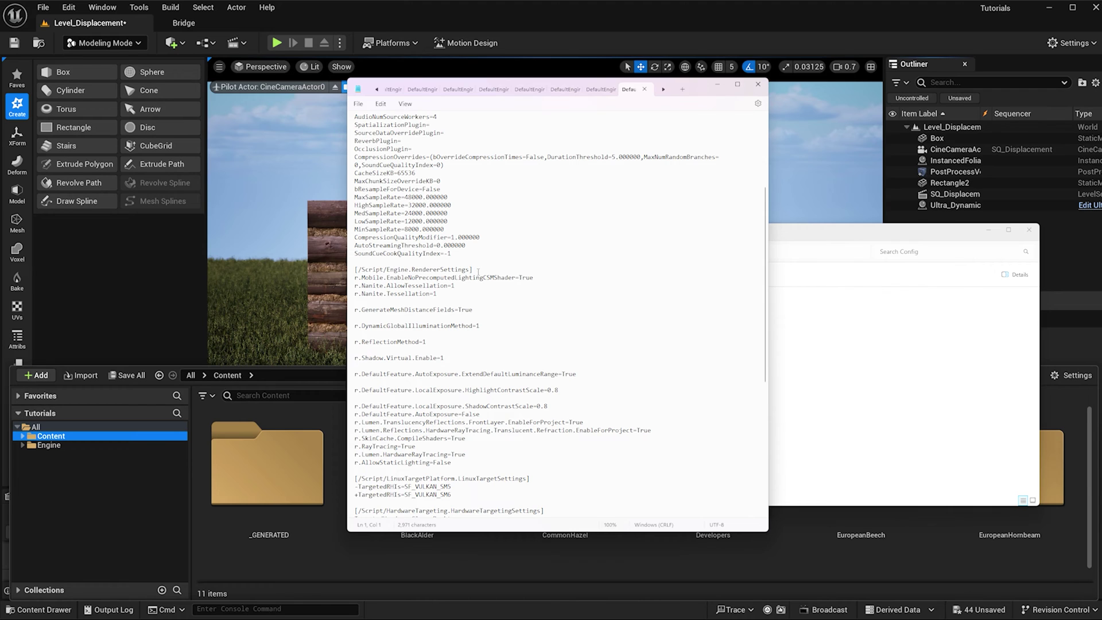
# Mark the RendererSettings r.Nanite.AllowTessellation=1 and r.Nanite.Tessellation=1 lines, save DefaultEngine, and close Notepad and Explorer
pyautogui.moveTo(476, 270); pyautogui.dragTo(347, 270)
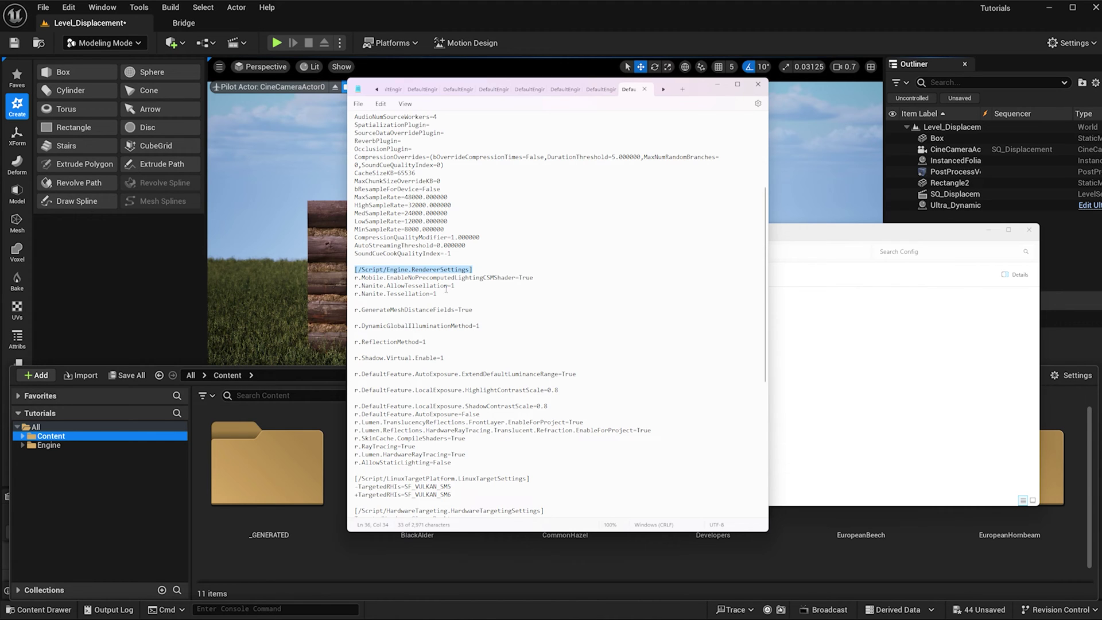
pyautogui.moveTo(446, 290); pyautogui.dragTo(347, 290)
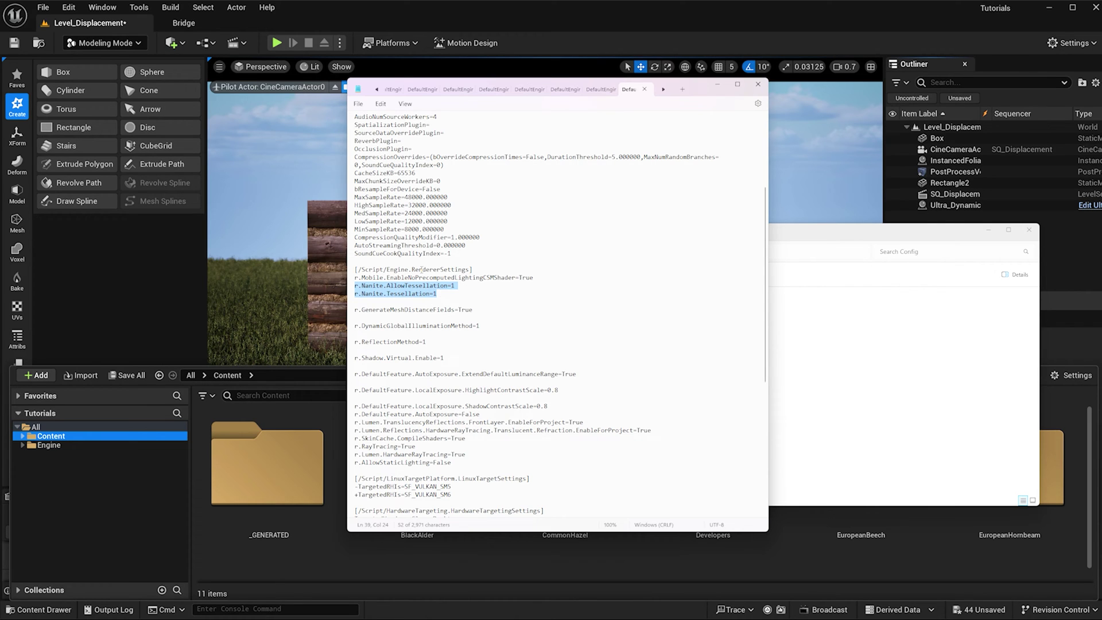
pyautogui.rightClick(365, 115)
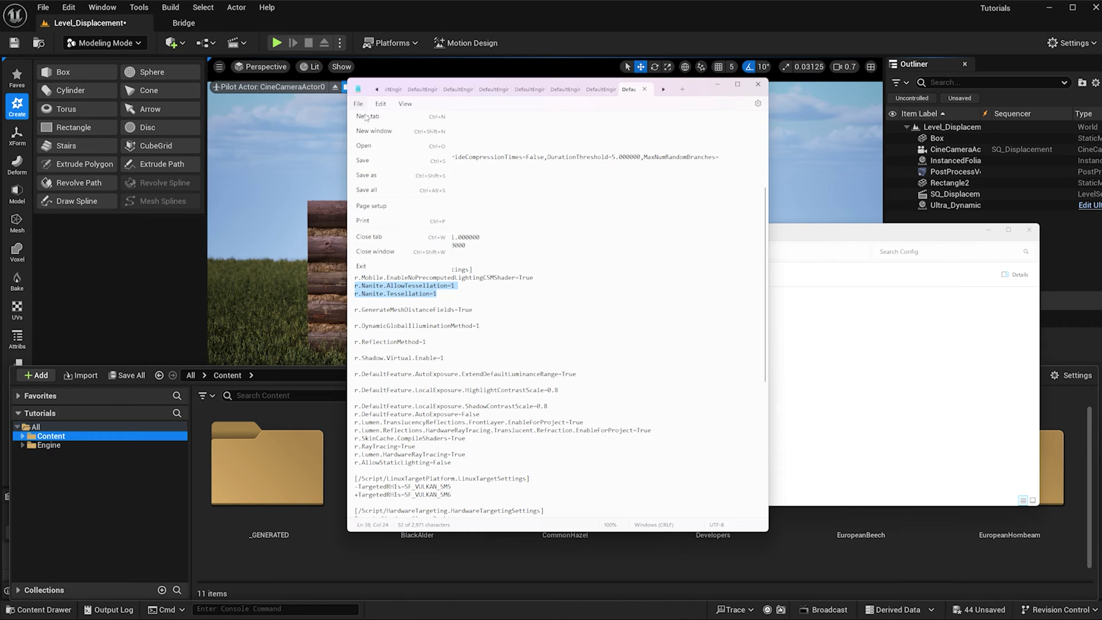
pyautogui.click(388, 171)
pyautogui.click(757, 83)
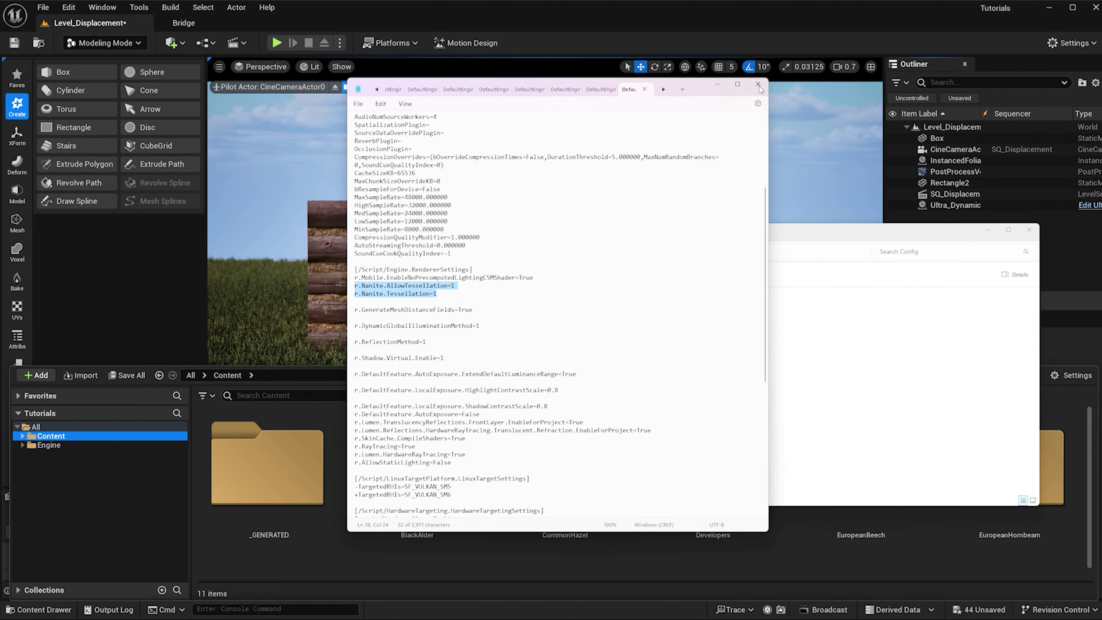
pyautogui.click(980, 230)
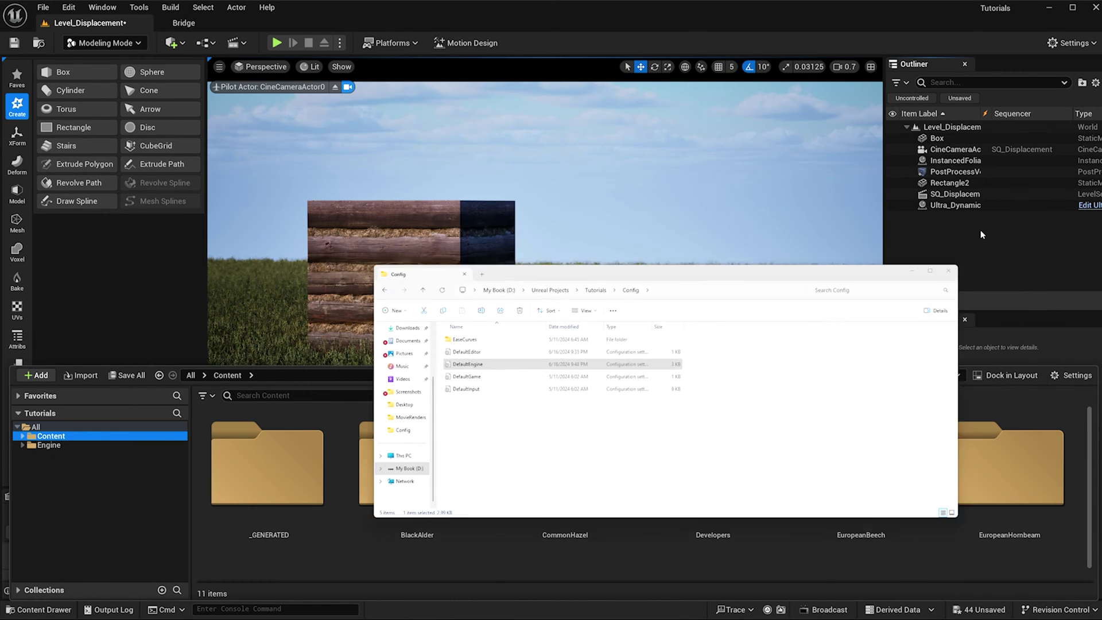
# Create a 200×200×200 box, Box2, on the grass beside the log box, then select the log box
pyautogui.click(659, 321)
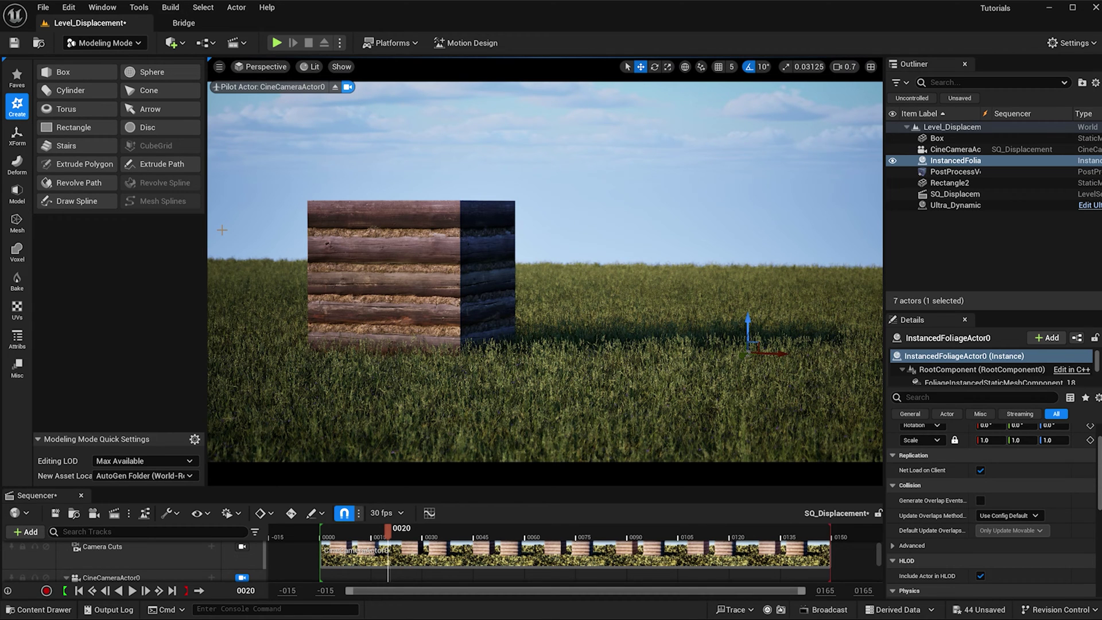
pyautogui.click(63, 72)
pyautogui.click(680, 380)
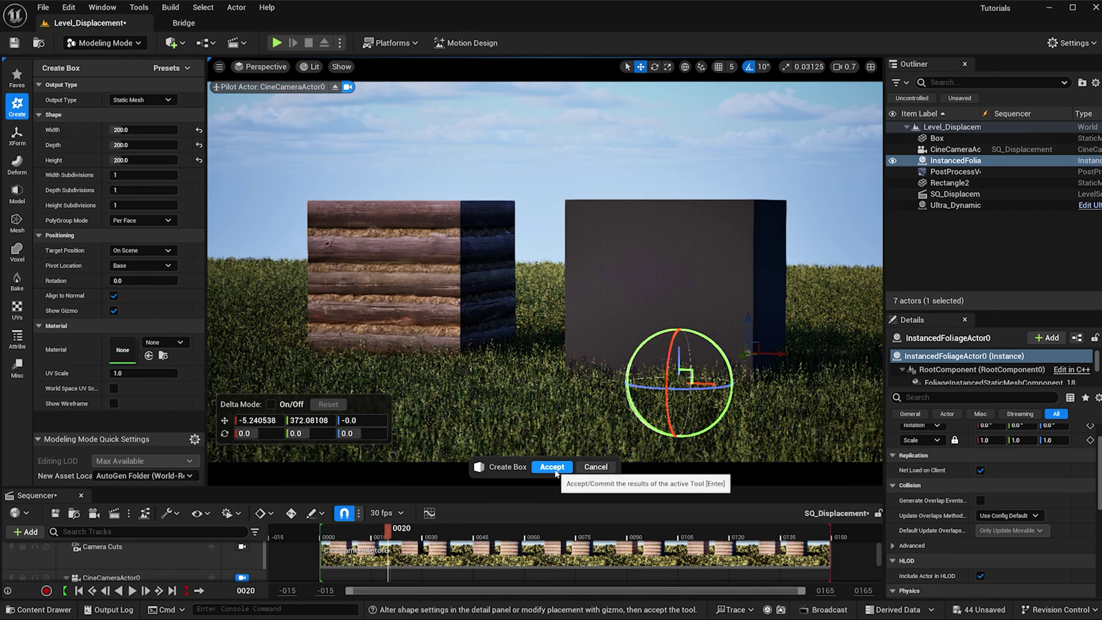
pyautogui.click(553, 467)
pyautogui.click(402, 275)
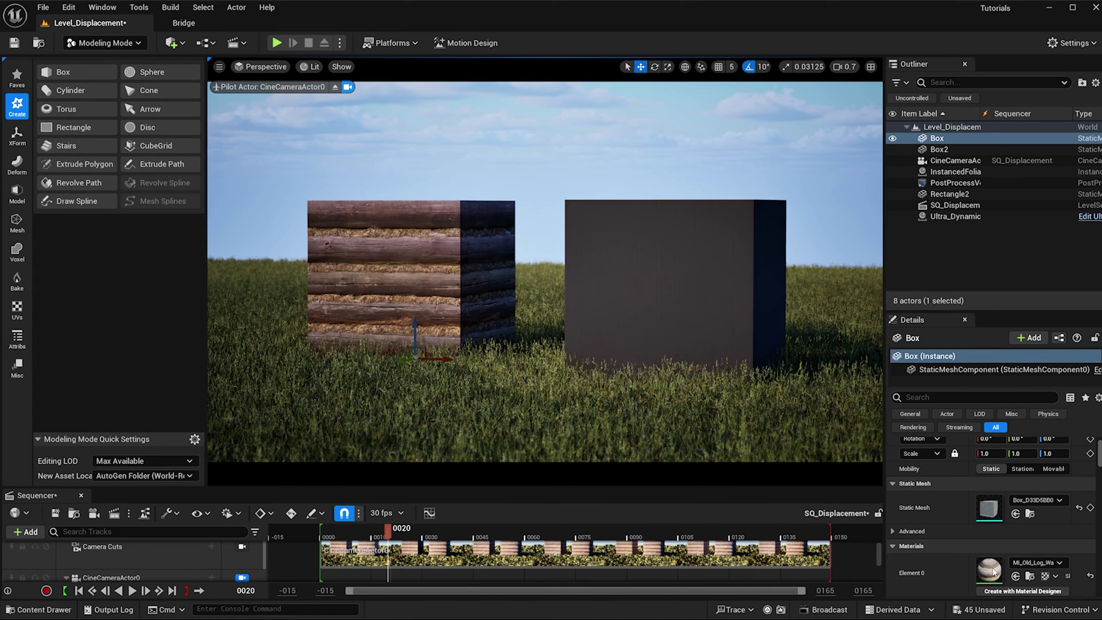
# Create a material named M_Log_Dis in the log wall material's Old_Log_Wall_ti5teabbw folder
pyautogui.click(1030, 576)
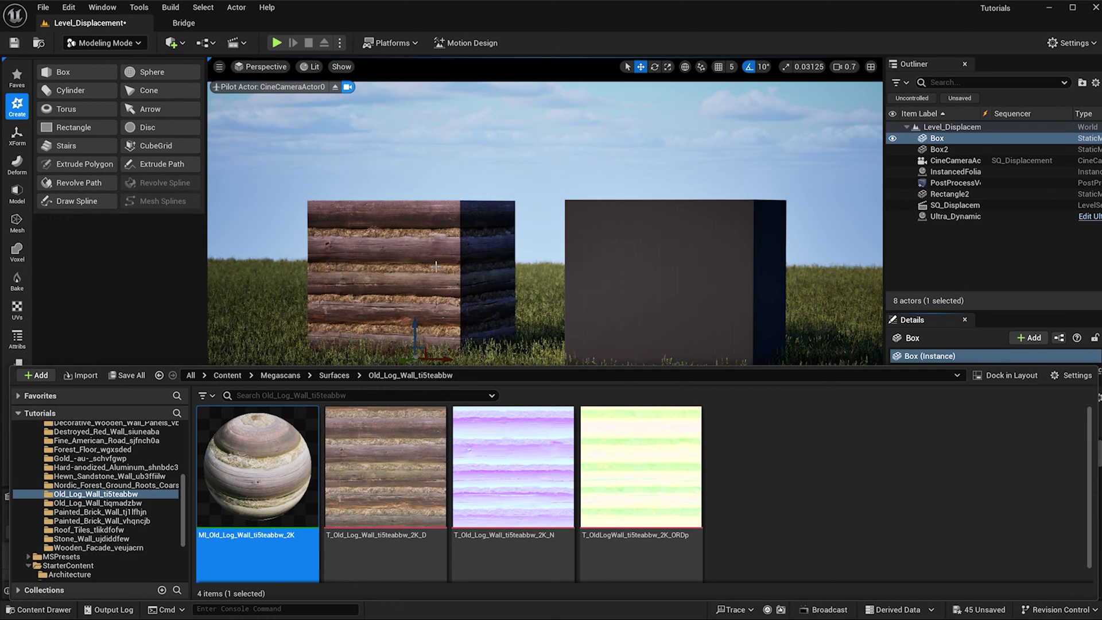
pyautogui.rightClick(758, 473)
pyautogui.click(855, 309)
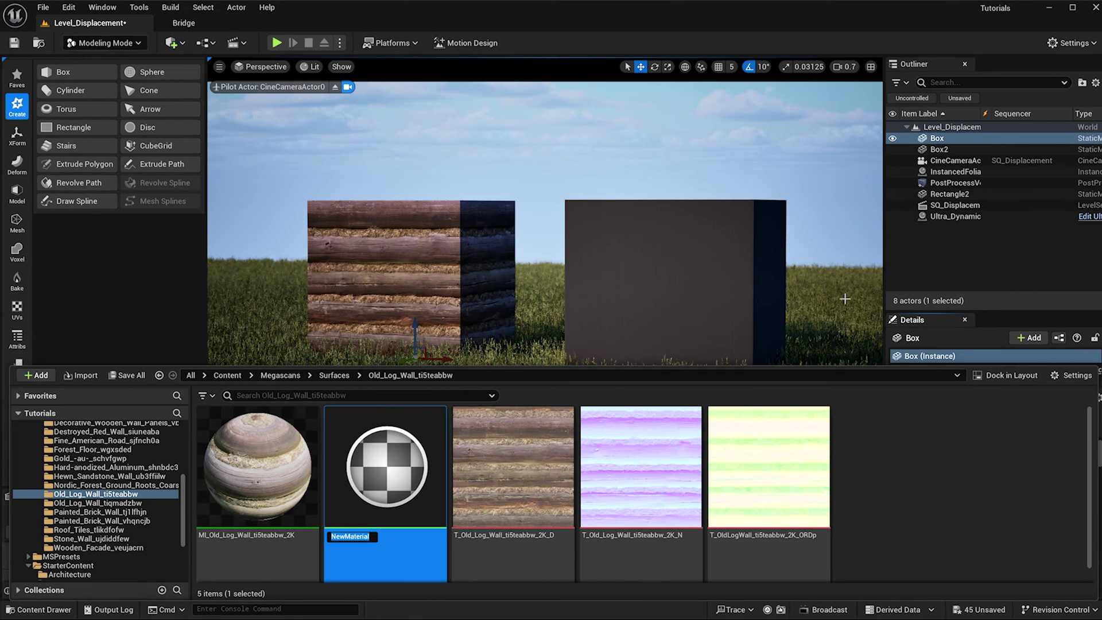
pyautogui.write('M_Log_Dis')
pyautogui.press('Return')
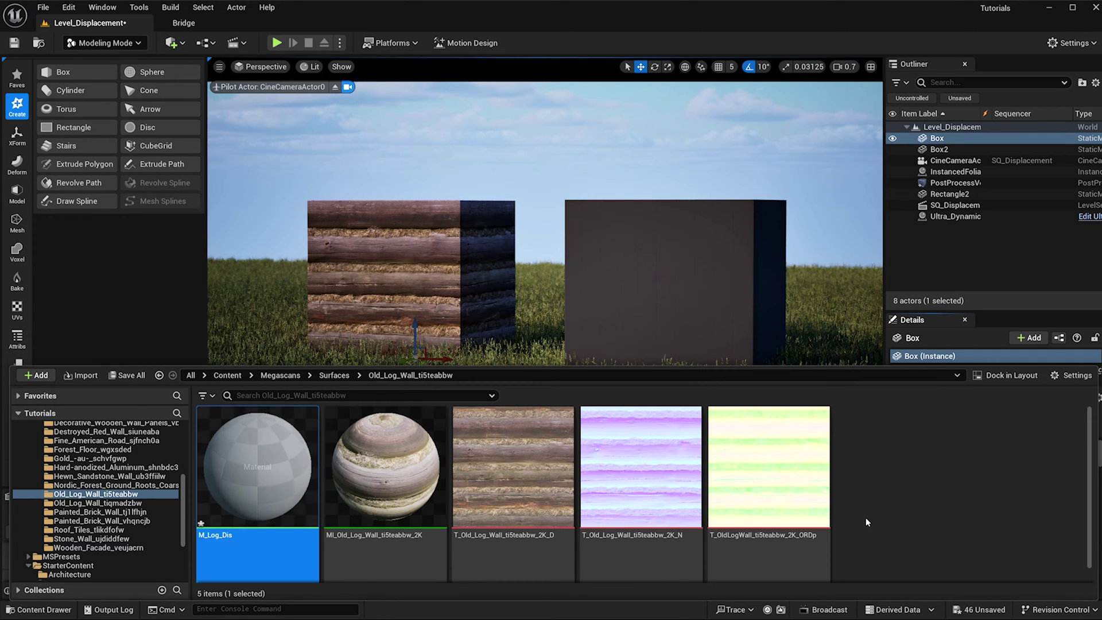
# Open M_Log_Dis docked, and connect the log diffuse and normal textures to Base Color and Normal
pyautogui.doubleClick(212, 466)
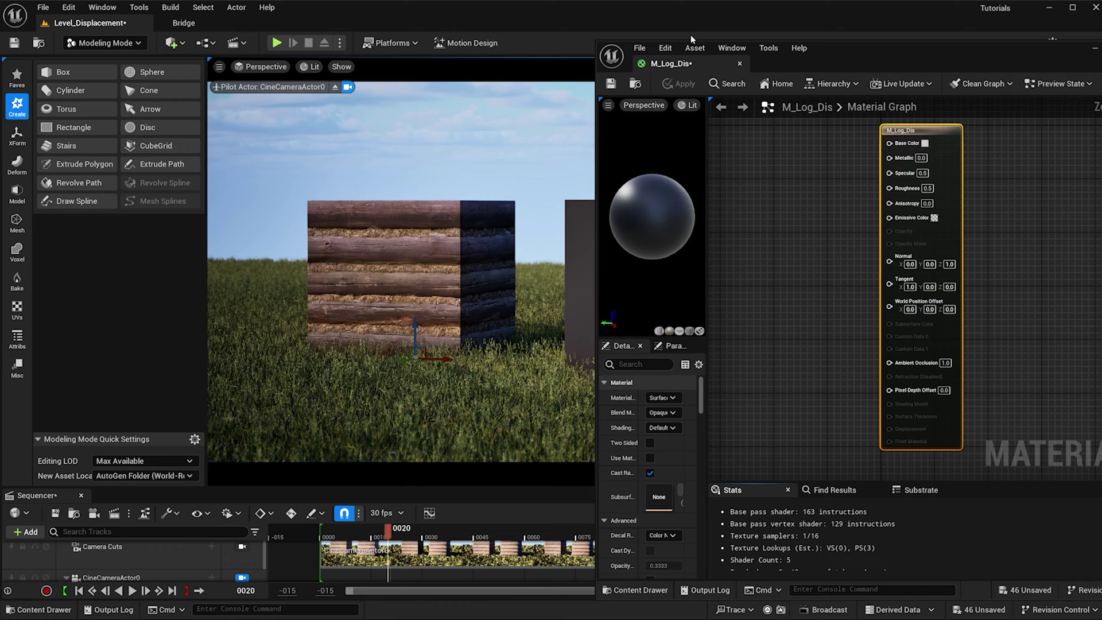
pyautogui.moveTo(677, 63); pyautogui.dragTo(264, 26)
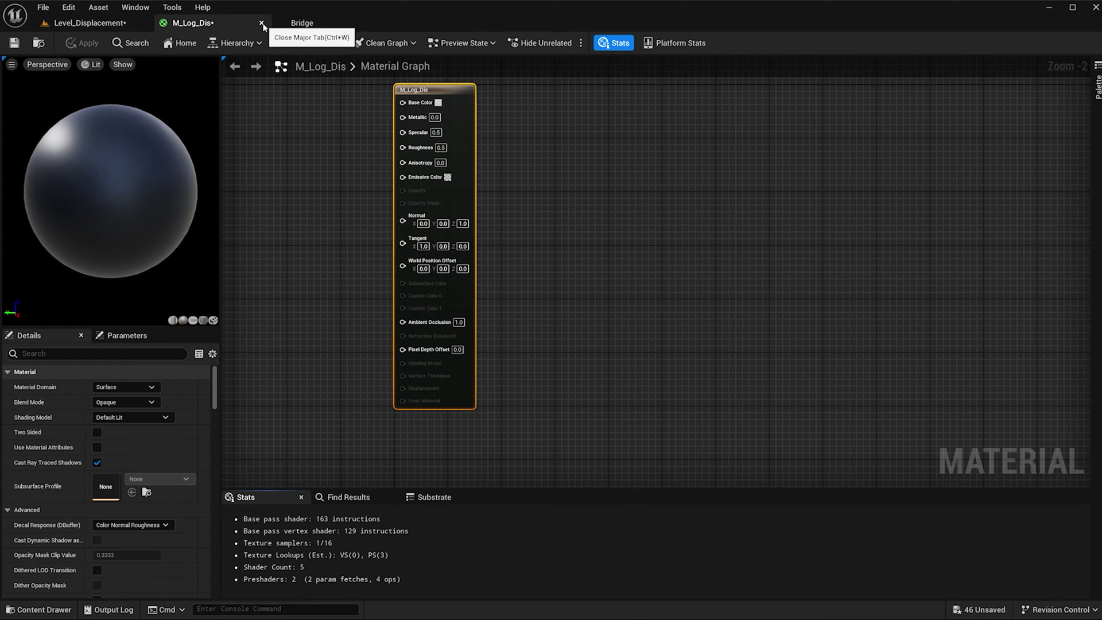
pyautogui.moveTo(302, 204); pyautogui.dragTo(578, 216, button='right')
pyautogui.hotkey('ctrl', 'space')
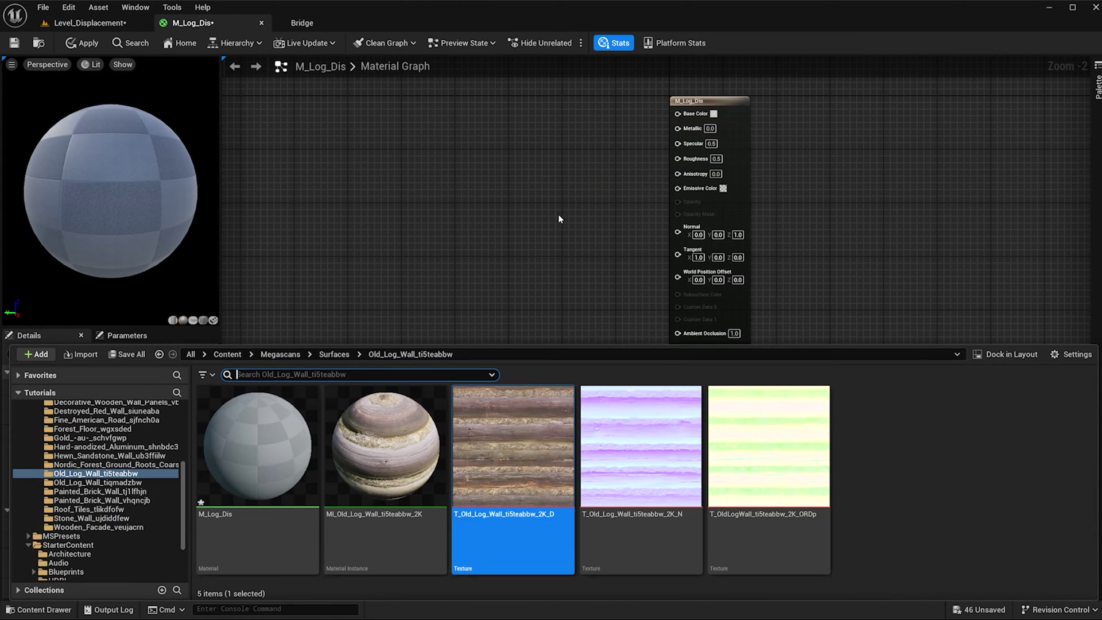
pyautogui.moveTo(513, 454); pyautogui.dragTo(519, 103)
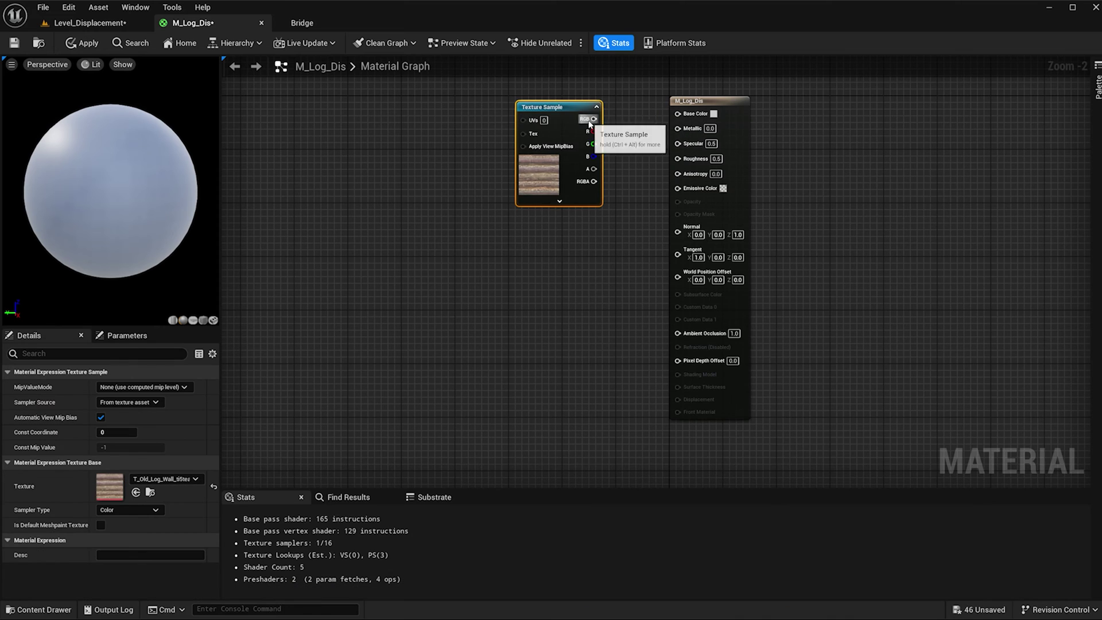
pyautogui.moveTo(594, 118); pyautogui.dragTo(678, 113)
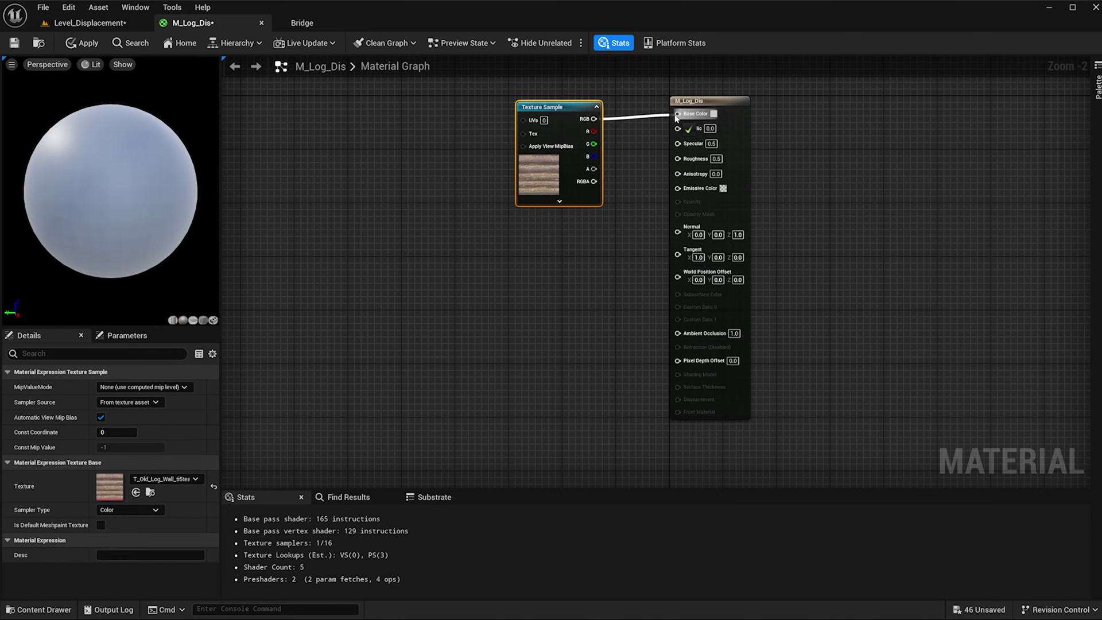
pyautogui.hotkey('ctrl', 'space')
pyautogui.moveTo(641, 448); pyautogui.dragTo(678, 230)
pyautogui.click(551, 345)
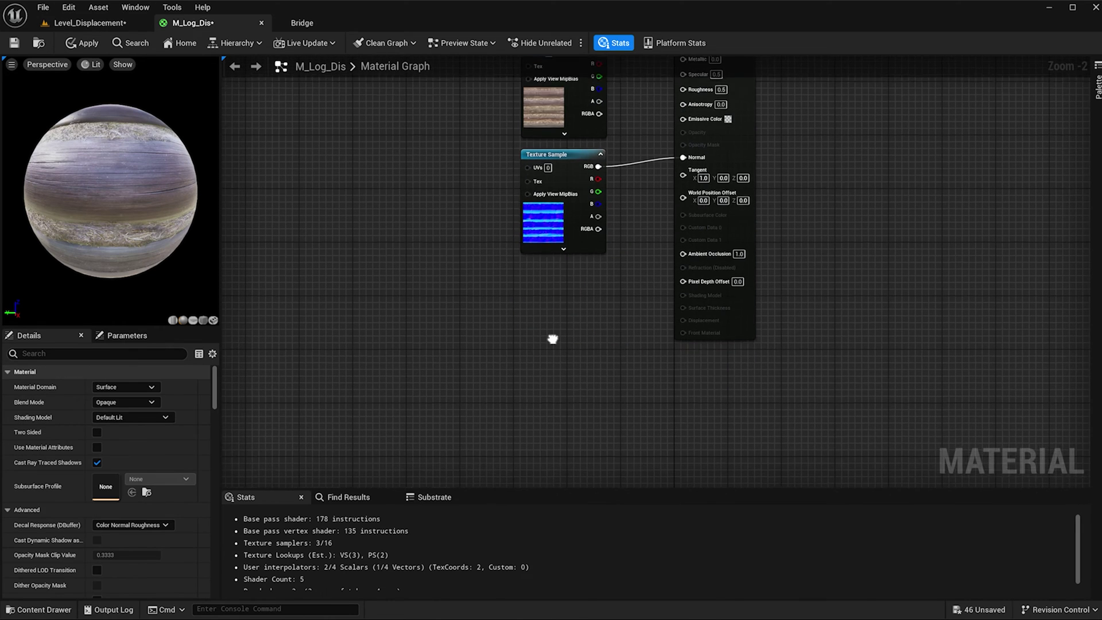
# Add the ORDp texture, feeding its red channel to Ambient Occlusion and green to Roughness
pyautogui.hotkey('ctrl', 'space')
pyautogui.click(765, 465)
pyautogui.moveTo(765, 465); pyautogui.dragTo(540, 301)
pyautogui.moveTo(618, 331); pyautogui.dragTo(683, 250)
pyautogui.moveTo(842, 266); pyautogui.dragTo(866, 339, button='right')
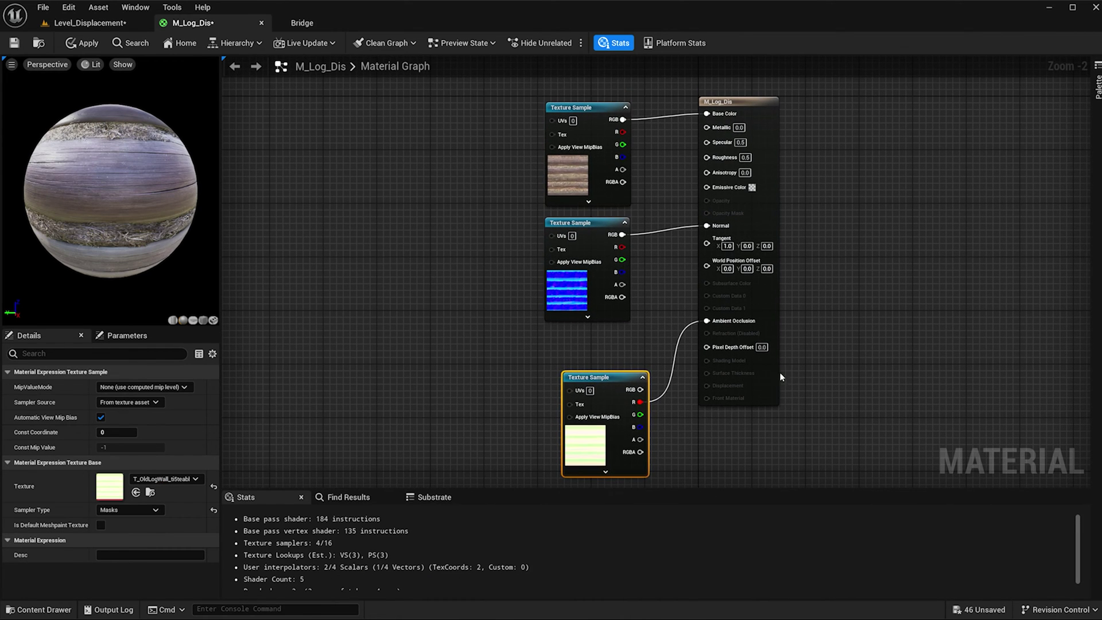
pyautogui.moveTo(646, 414); pyautogui.dragTo(708, 156)
pyautogui.moveTo(605, 383); pyautogui.dragTo(586, 342)
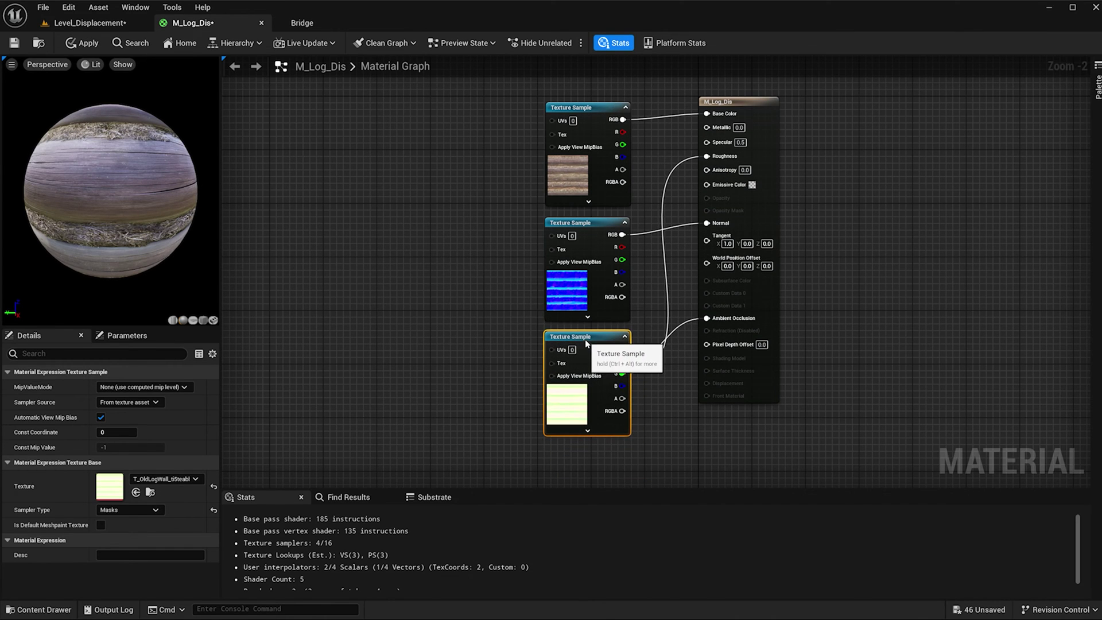
# Enable Nanite tessellation on M_Log_Dis and connect the ORDp blue channel to Displacement
pyautogui.click(736, 102)
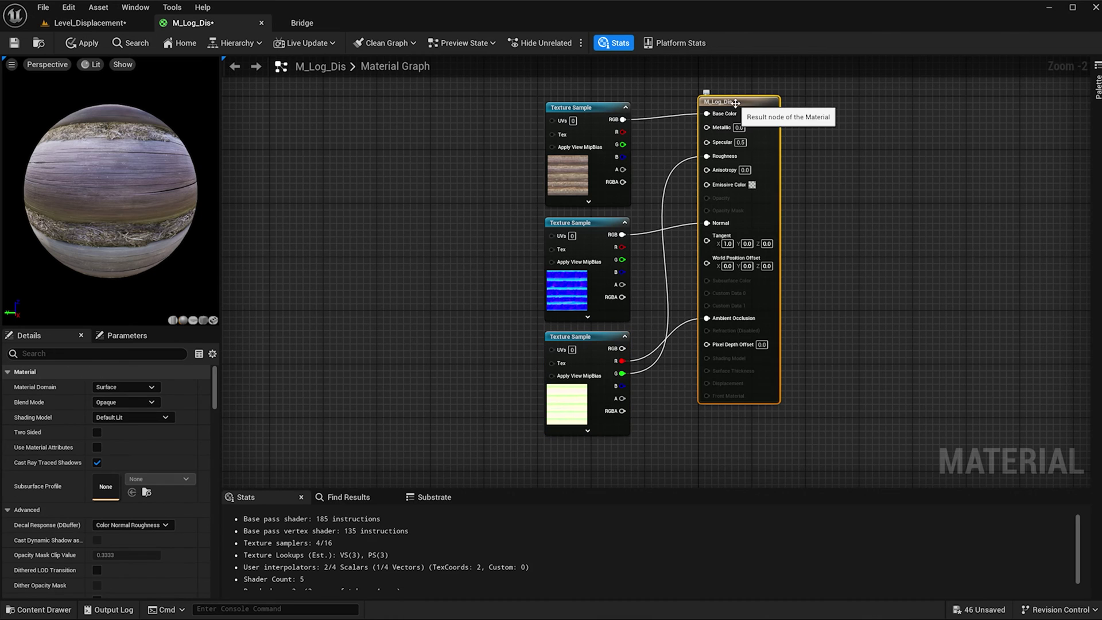
pyautogui.click(92, 353)
pyautogui.write('tess')
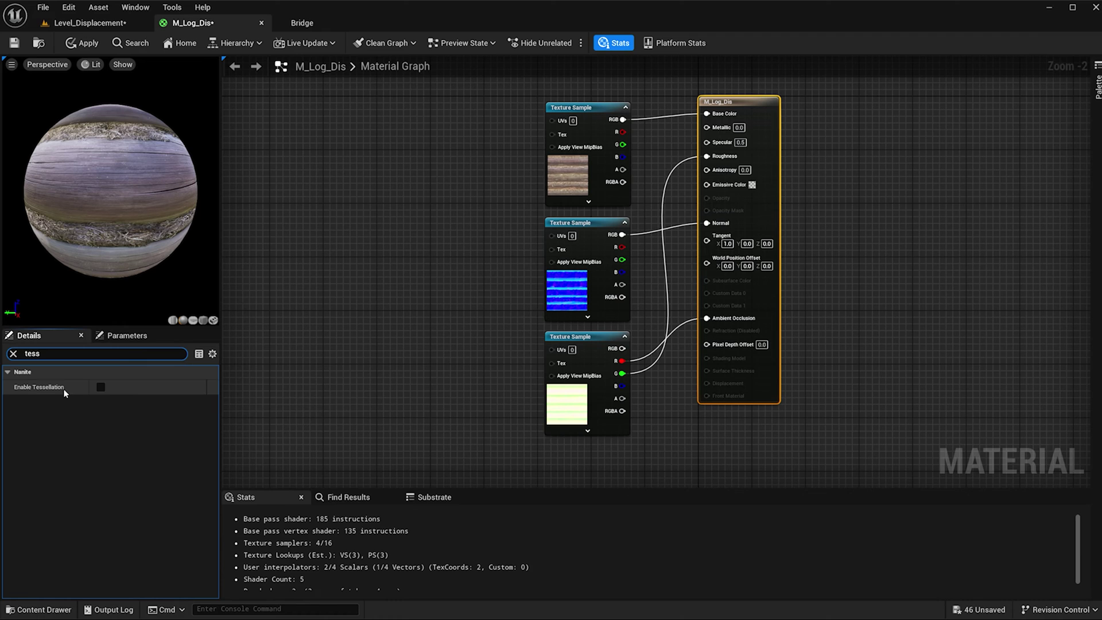
pyautogui.click(101, 388)
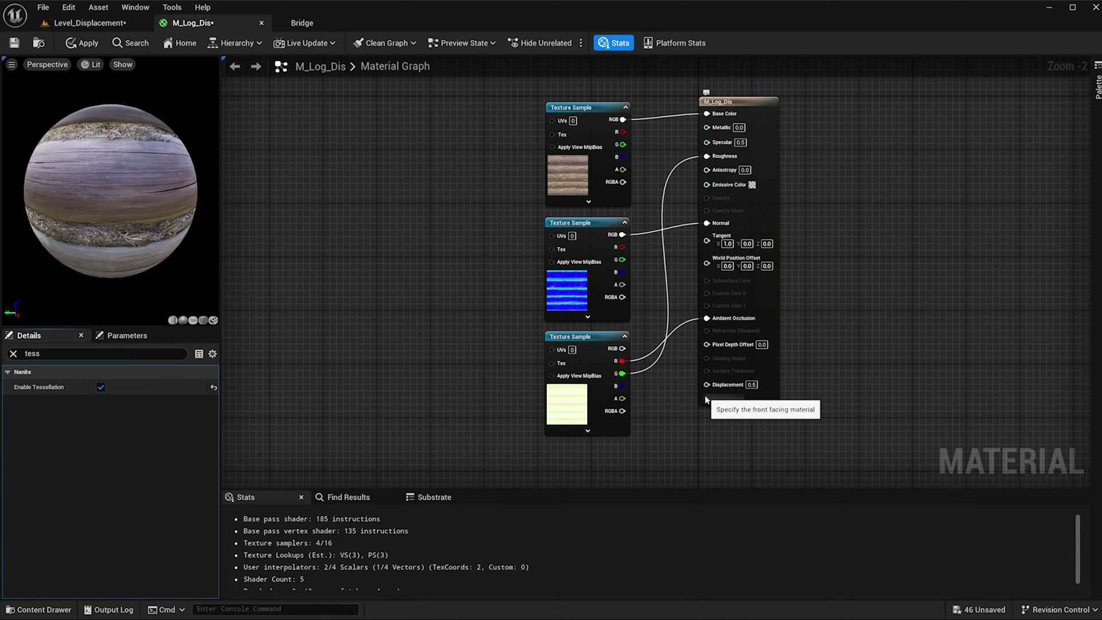
pyautogui.moveTo(623, 386); pyautogui.dragTo(708, 384)
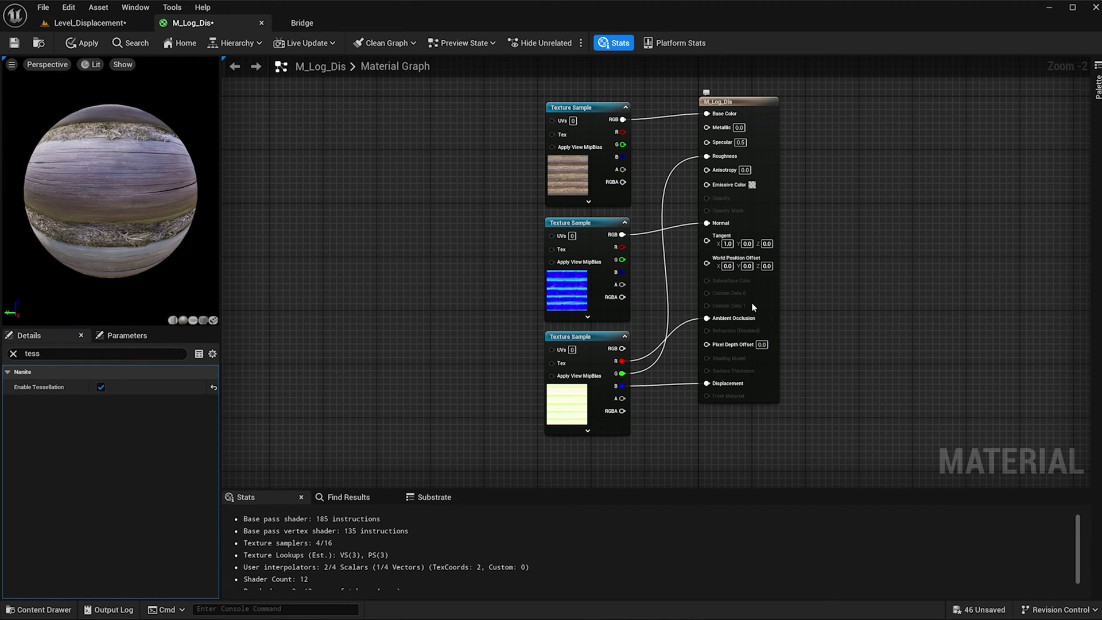
# Set the Nanite displacement Magnitude to 15.0 and apply the material
pyautogui.click(707, 102)
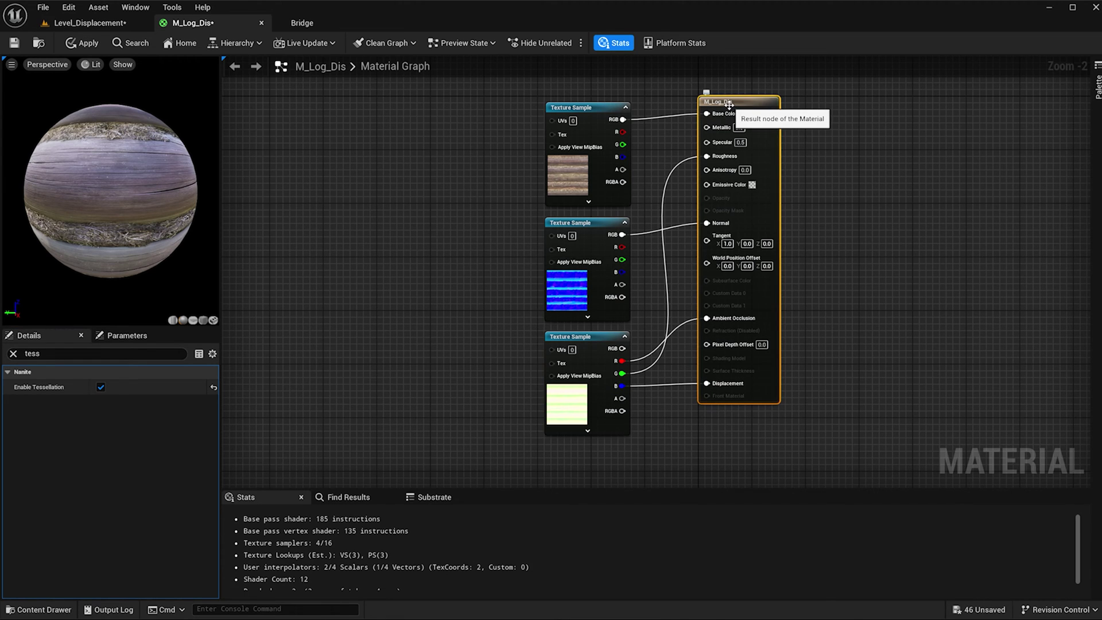
pyautogui.click(93, 353)
pyautogui.write('dis')
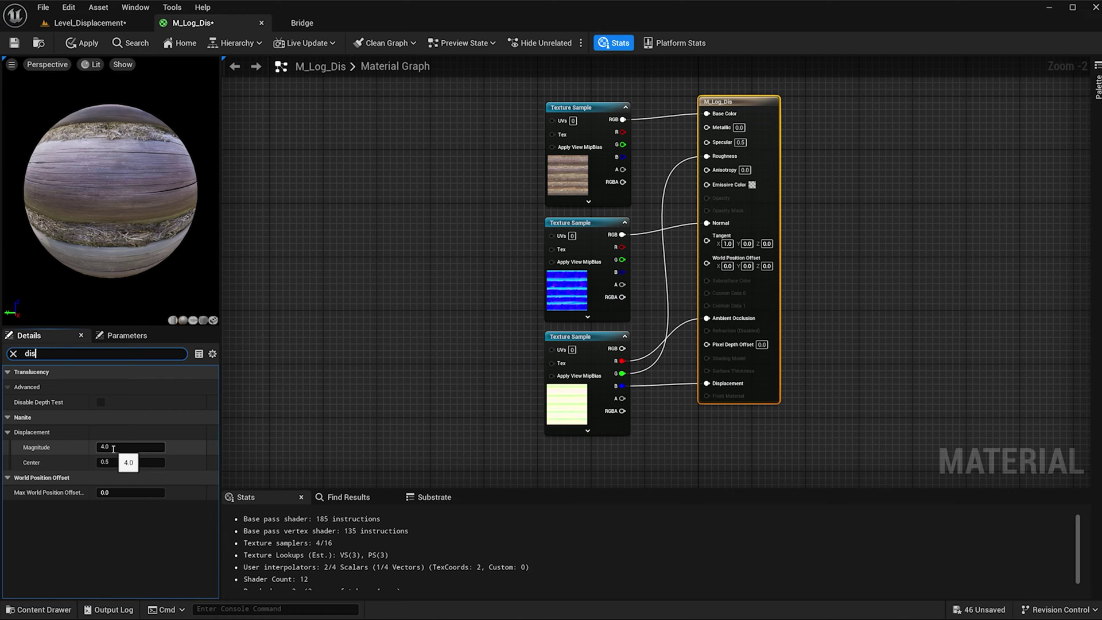
pyautogui.click(113, 449)
pyautogui.write('15')
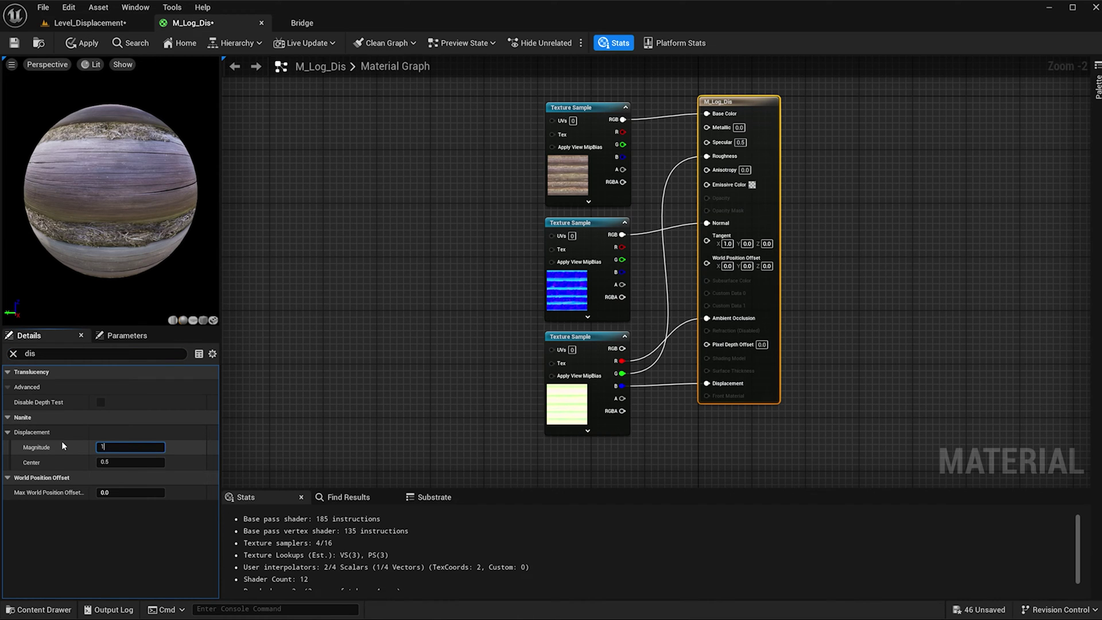
pyautogui.press('Return')
pyautogui.click(71, 44)
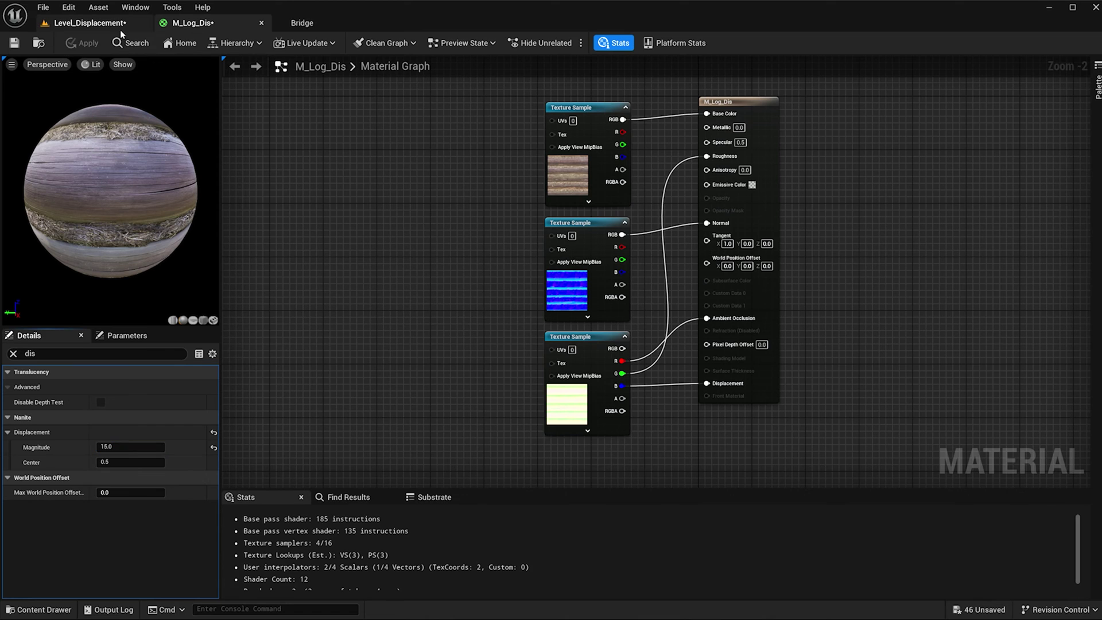
# Assign the M_Log_Dis material to Box2 in the level
pyautogui.click(124, 27)
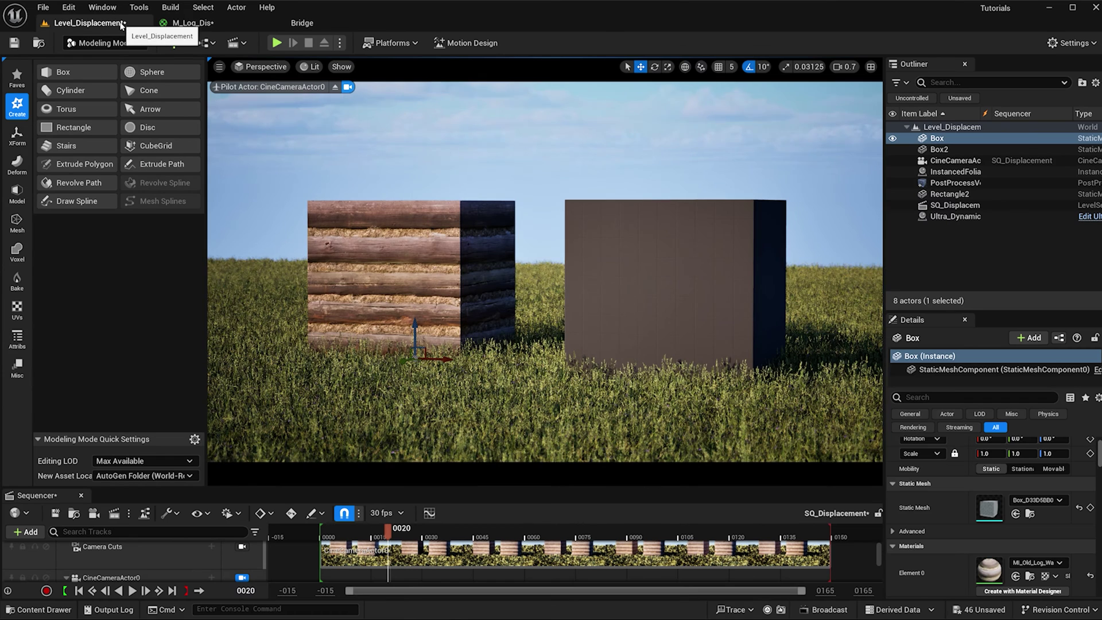
pyautogui.click(659, 294)
pyautogui.hotkey('ctrl', 'space')
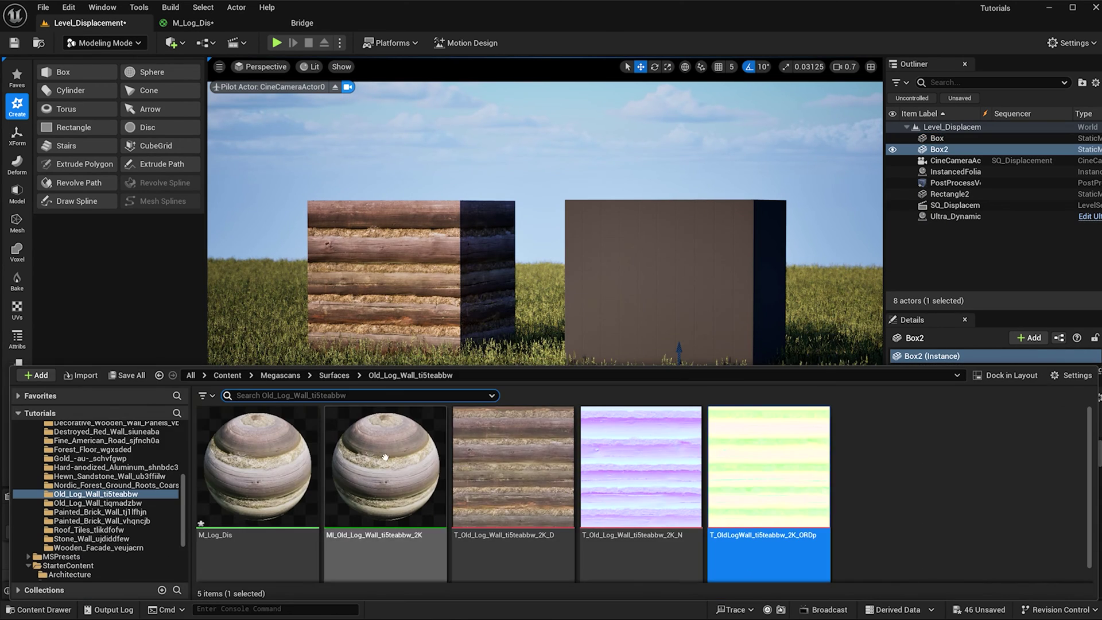
pyautogui.moveTo(320, 466); pyautogui.dragTo(688, 281)
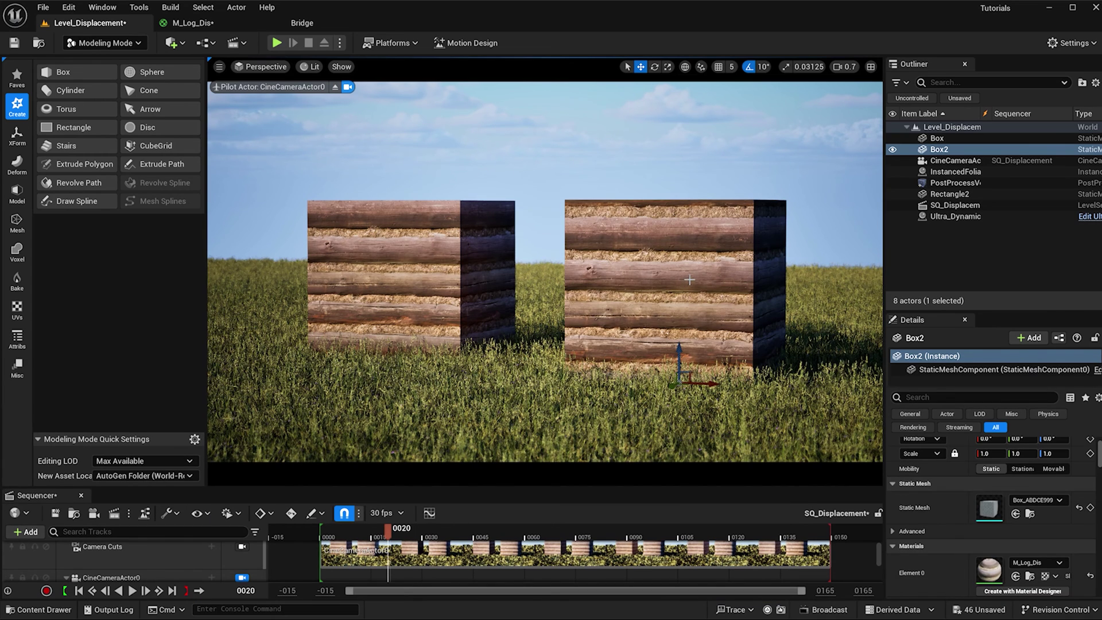
# Enable Nanite Support on Box2's static mesh and keep the change
pyautogui.doubleClick(989, 513)
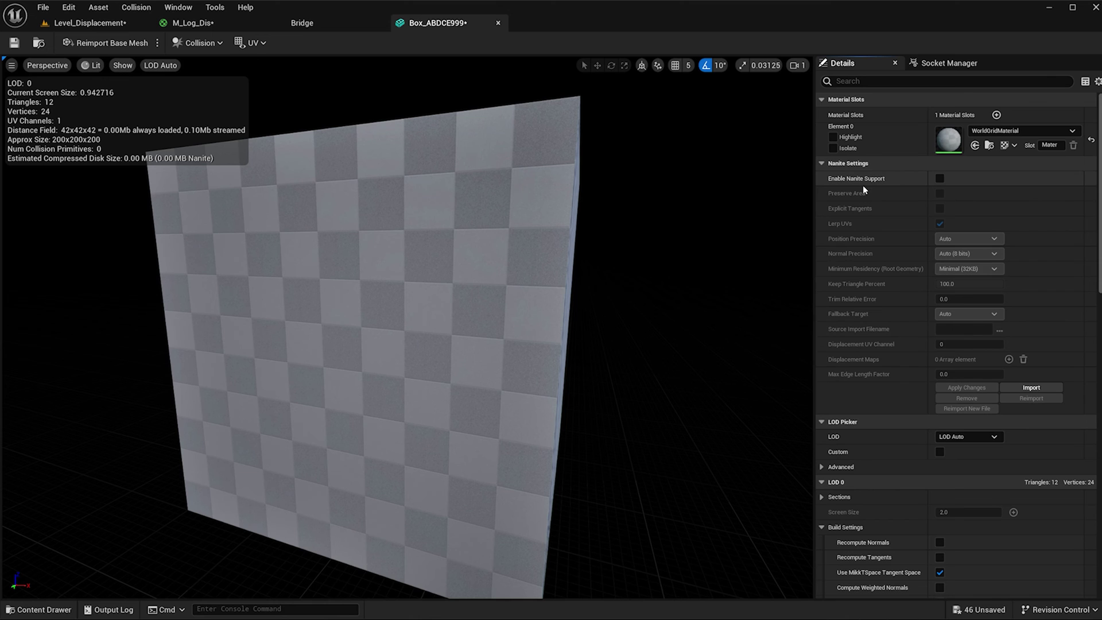
pyautogui.click(940, 179)
pyautogui.click(497, 25)
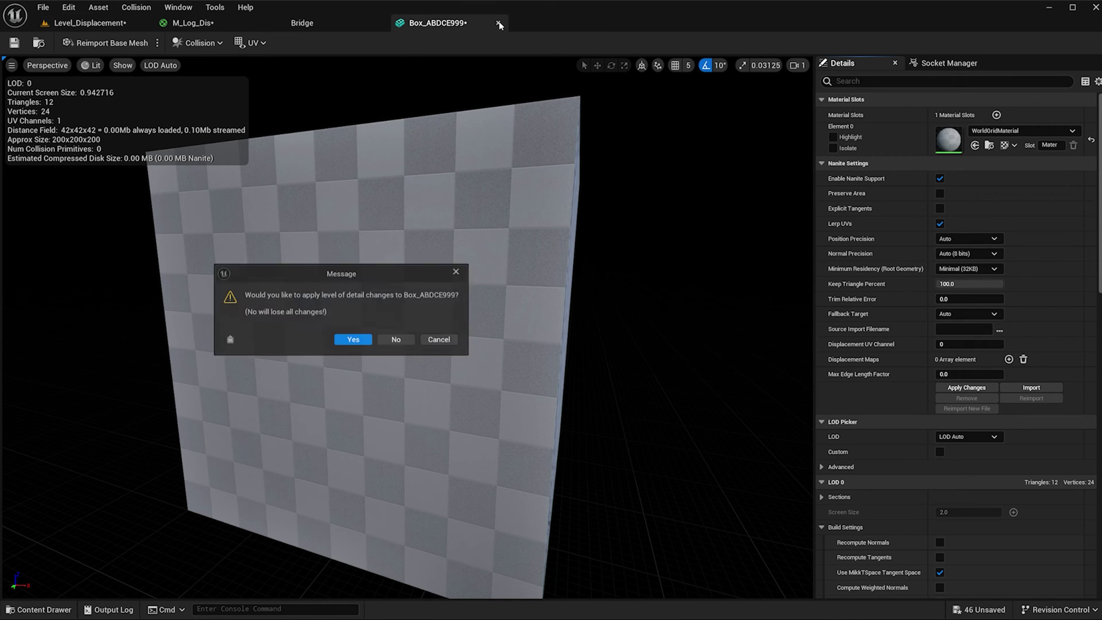
pyautogui.click(346, 341)
pyautogui.click(89, 23)
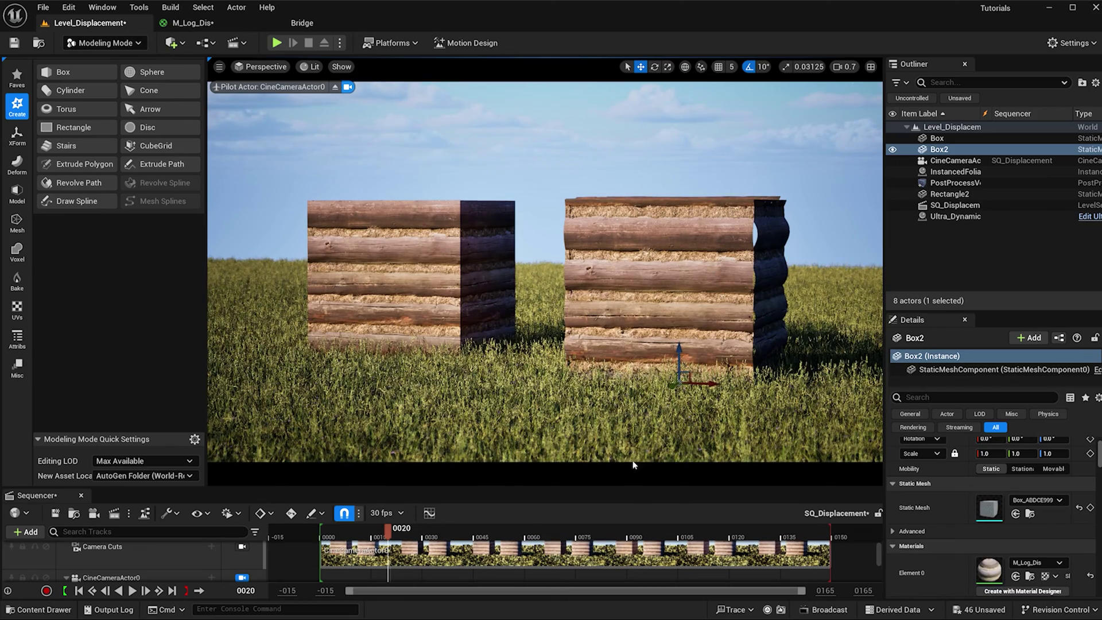
# Delete Box2's top face using PolyGroup Edit with face selection, and accept the edit
pyautogui.moveTo(545, 269); pyautogui.dragTo(714, 406, button='right')
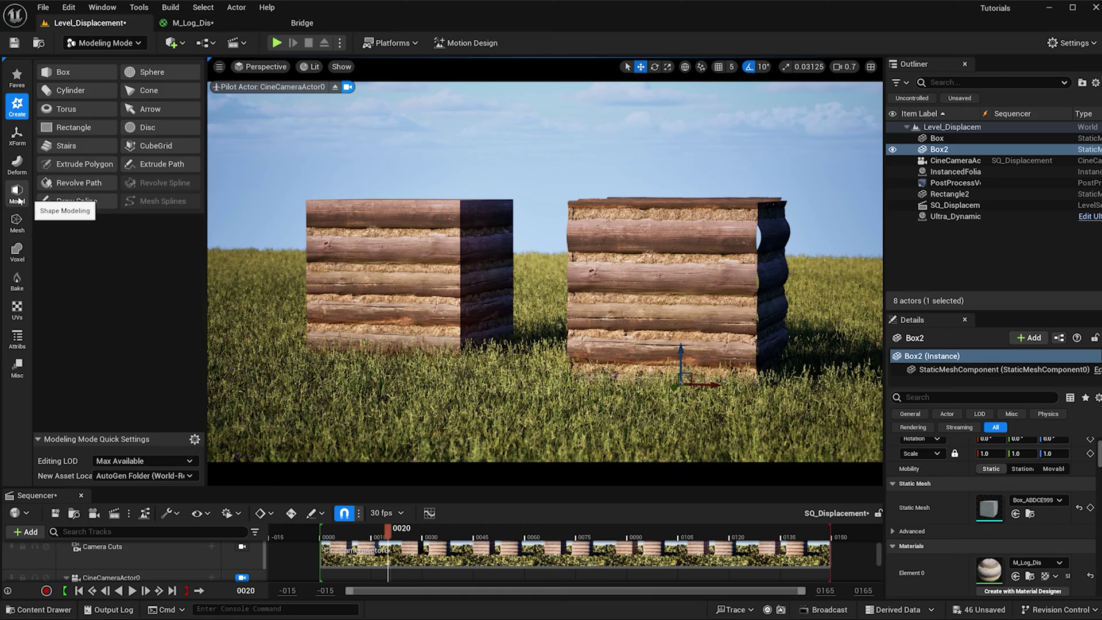
pyautogui.click(19, 198)
pyautogui.click(67, 71)
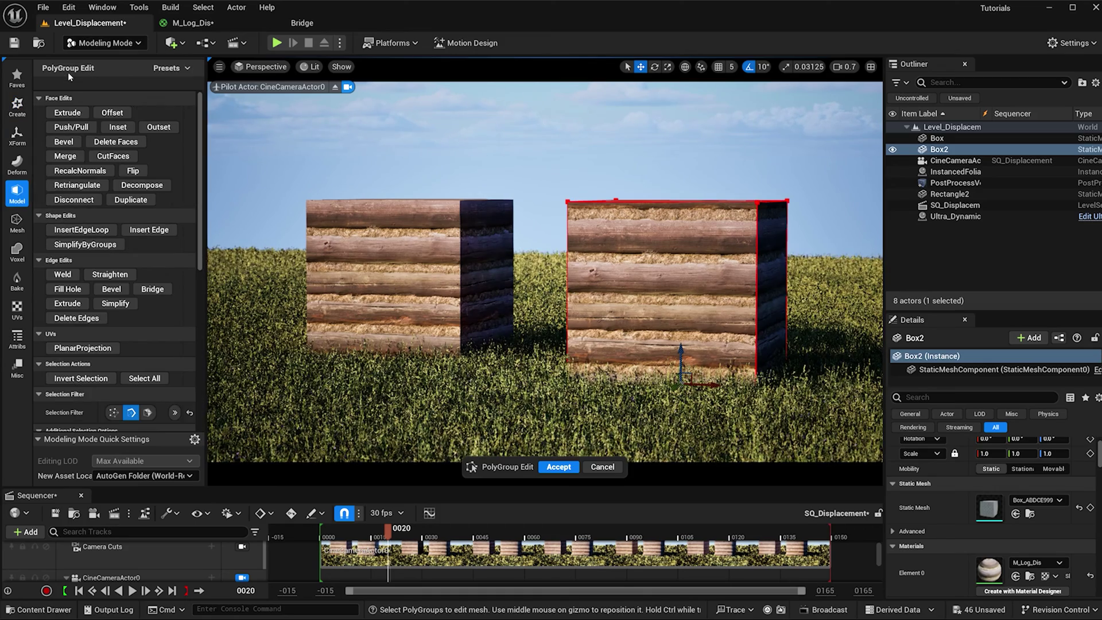
pyautogui.click(148, 412)
pyautogui.keyDown('alt'); pyautogui.moveTo(462, 245); pyautogui.dragTo(463, 245); pyautogui.keyUp('alt')
pyautogui.click(704, 241)
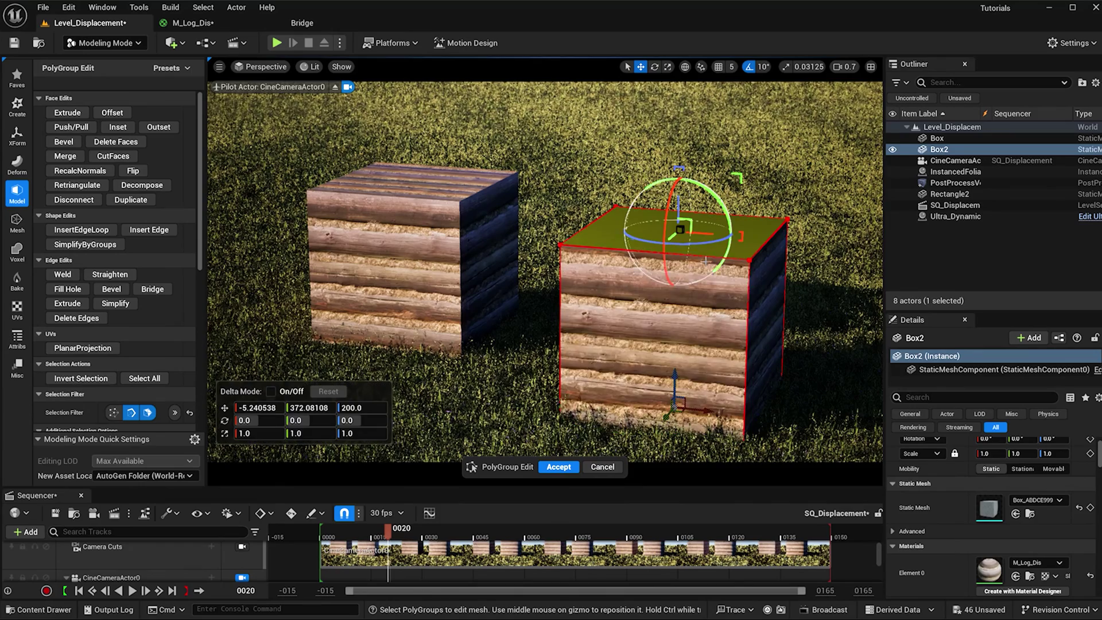
pyautogui.click(660, 333)
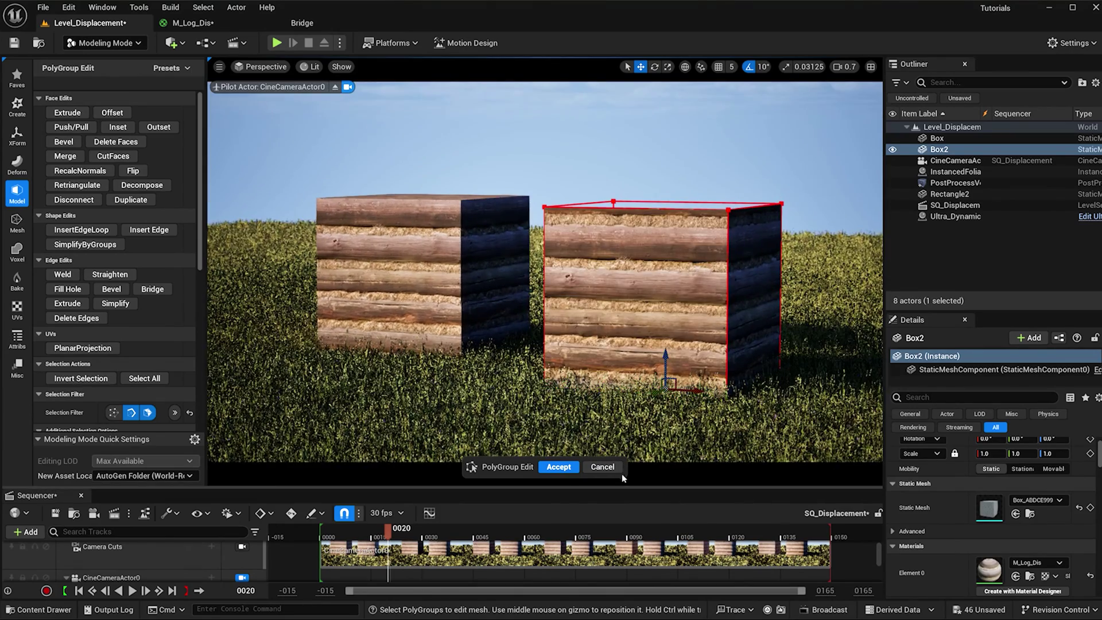
pyautogui.click(560, 467)
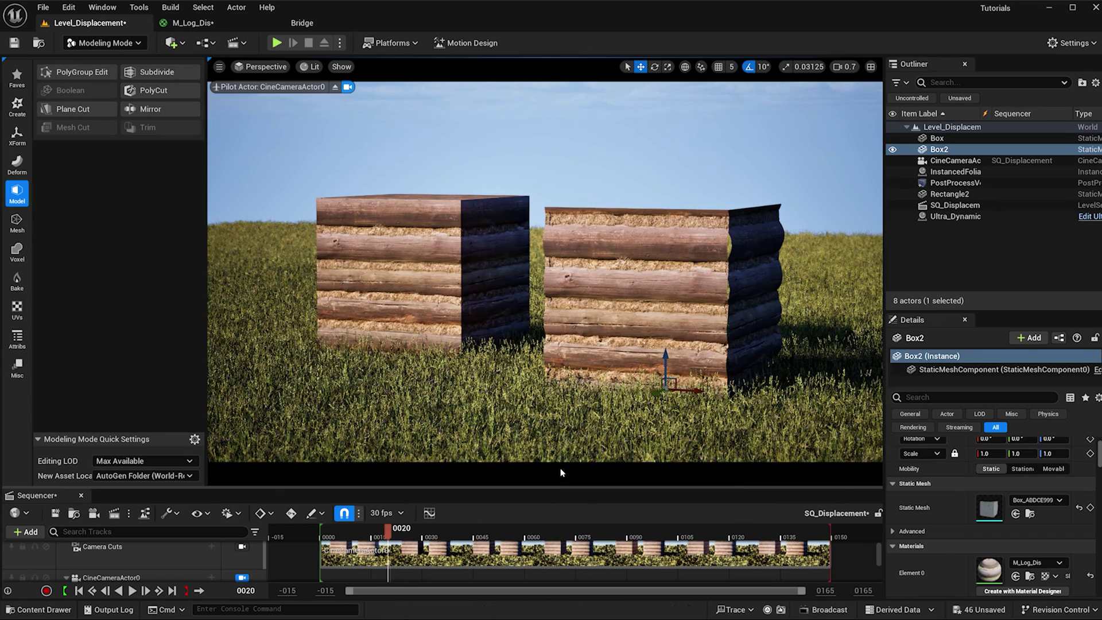
# Marquee-select every Box2 edge in PolyGroup Edit and bevel at distance 10 with 3 subdivisions
pyautogui.click(82, 72)
pyautogui.click(148, 417)
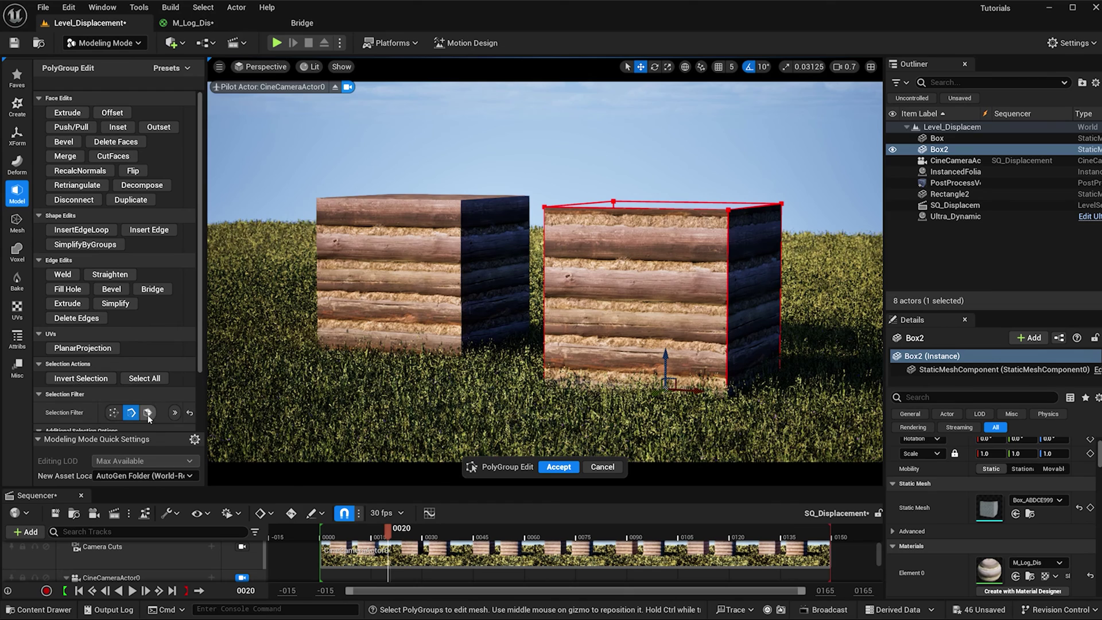
pyautogui.moveTo(821, 168); pyautogui.dragTo(483, 396)
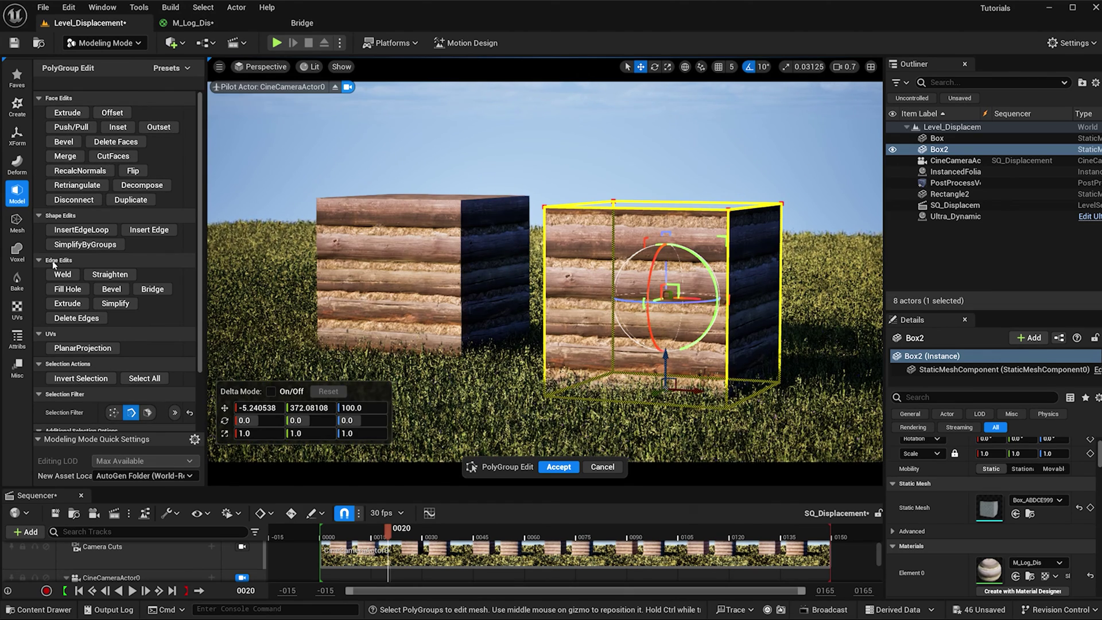
pyautogui.click(111, 289)
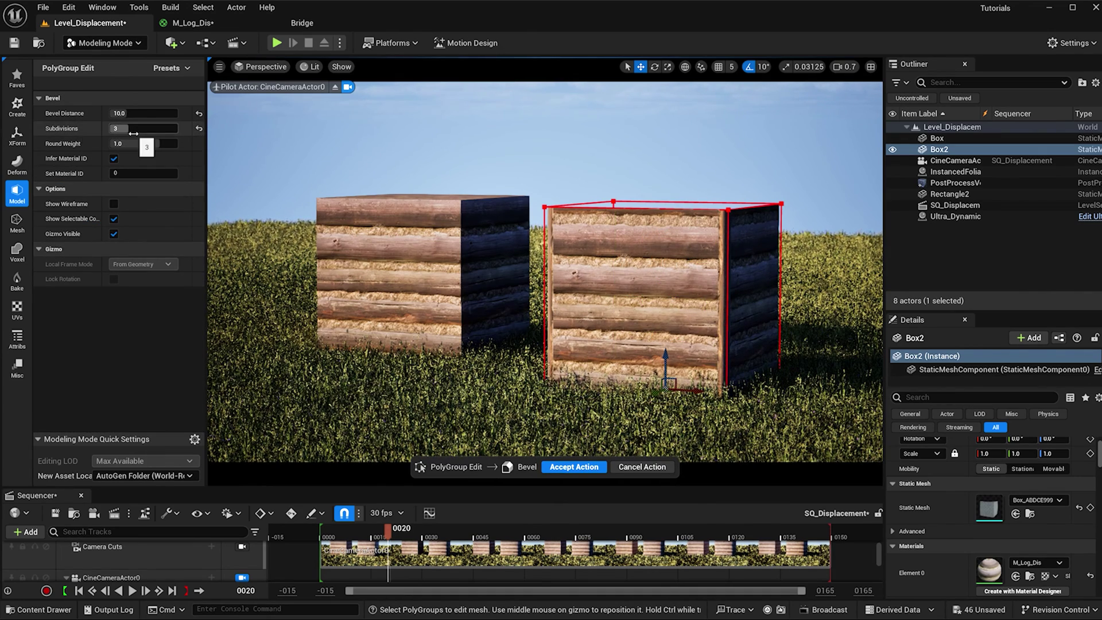
pyautogui.click(565, 468)
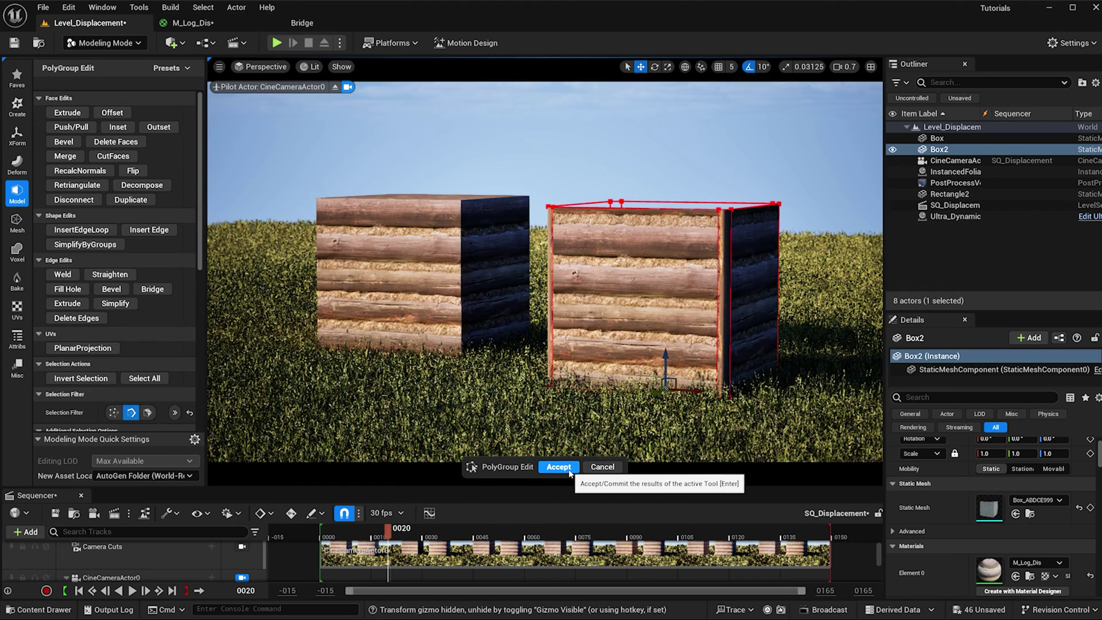
pyautogui.click(559, 467)
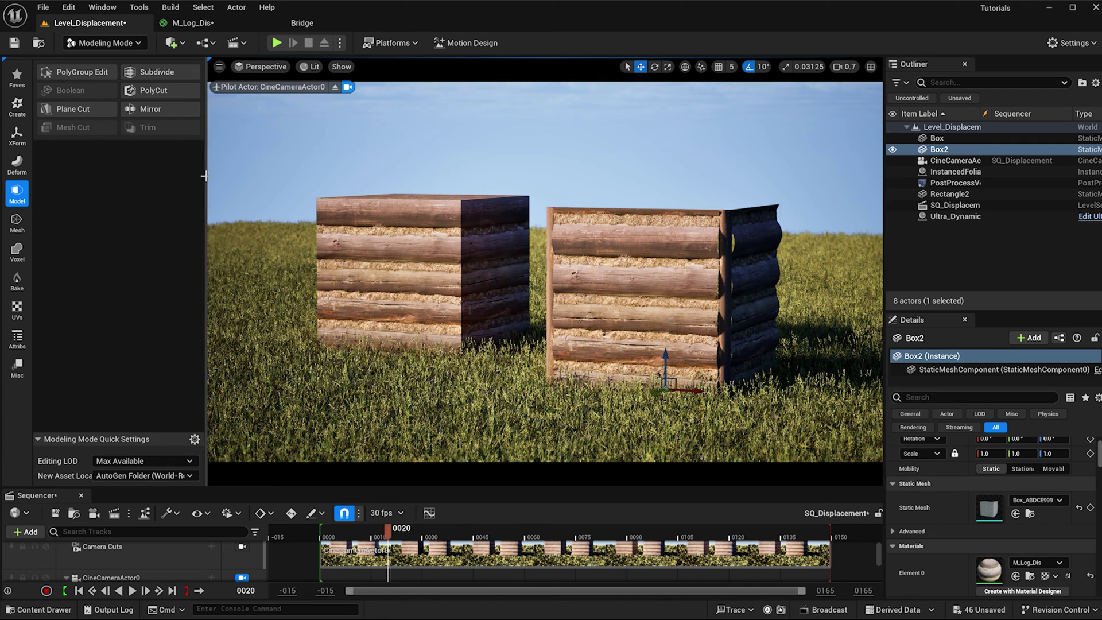
# Subdivide Box2 at Subdivision Level 3 with the Loop scheme
pyautogui.click(164, 75)
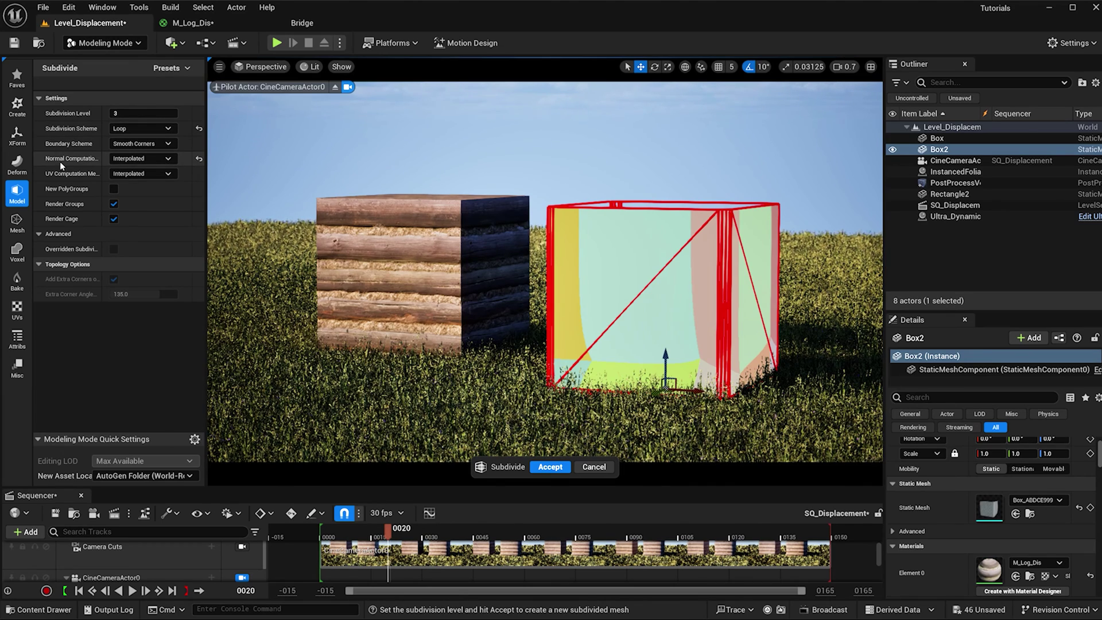
pyautogui.click(542, 471)
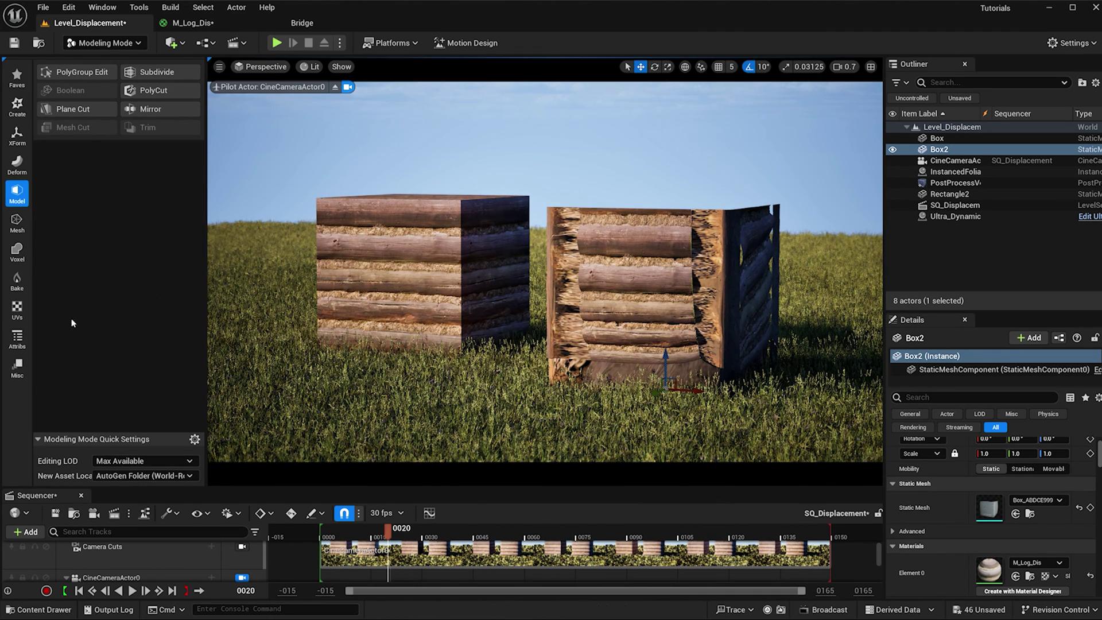
# Apply a Box-type UV projection to Box2, raising the projection gizmo slightly along Z
pyautogui.click(17, 309)
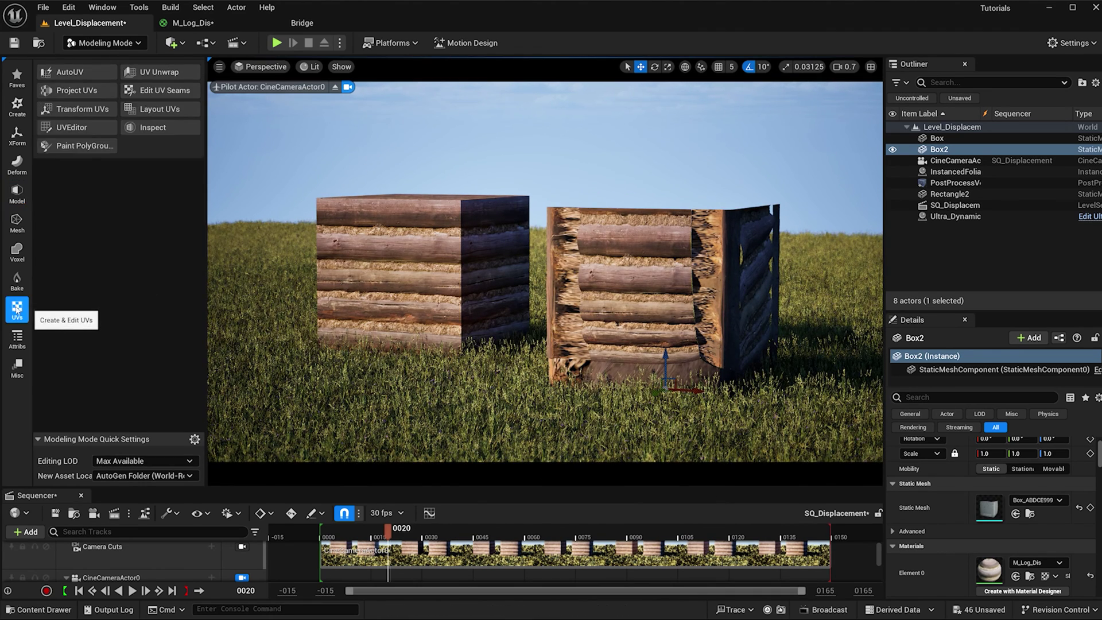
pyautogui.click(92, 91)
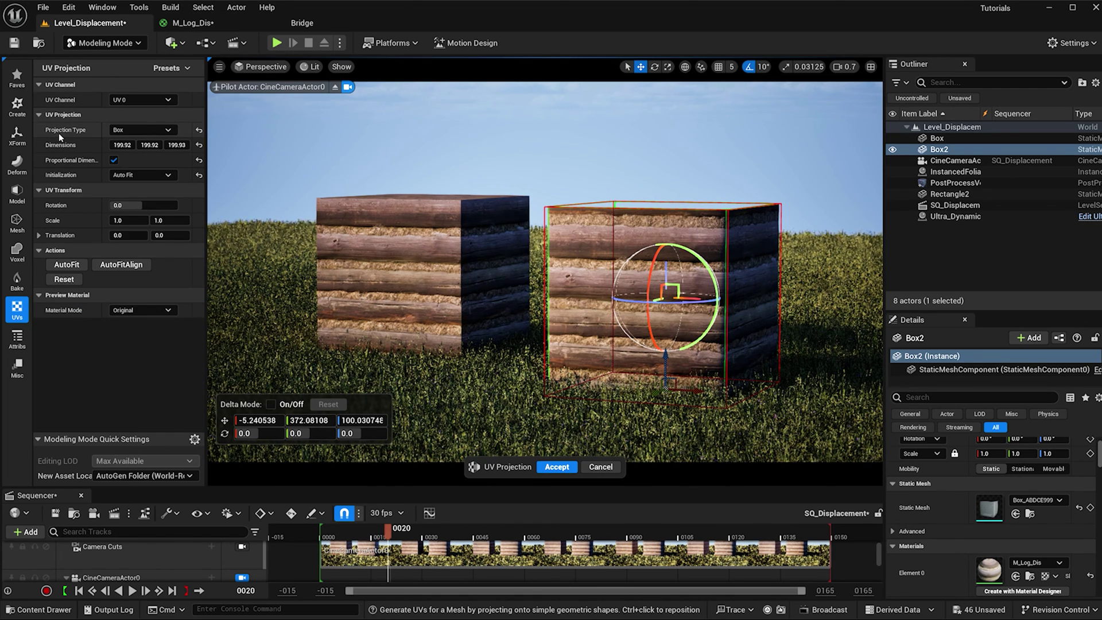
pyautogui.click(120, 131)
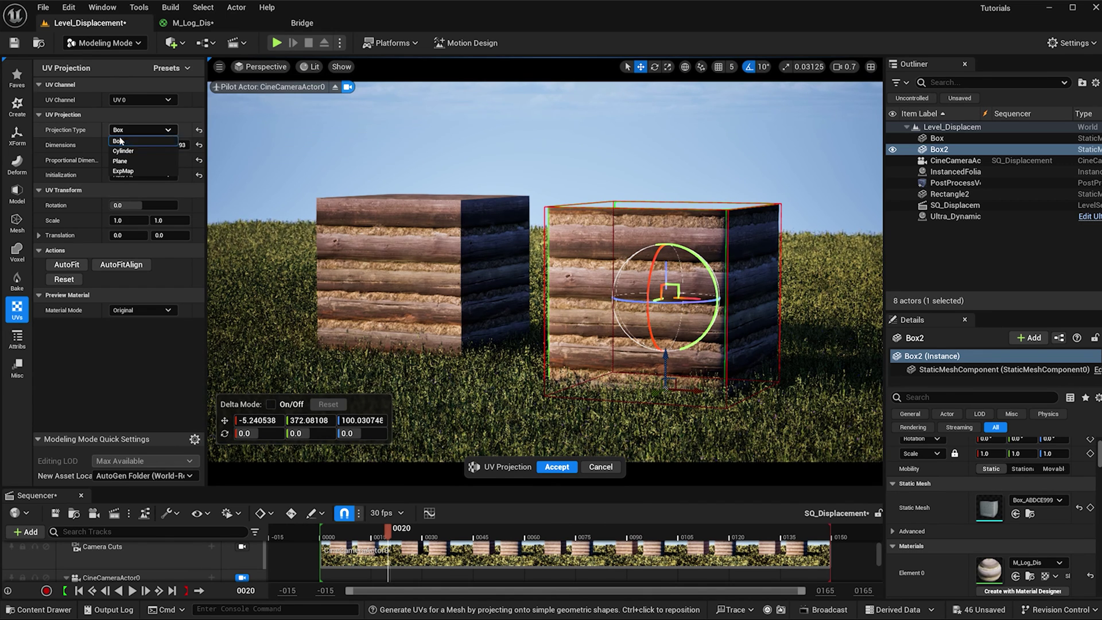
pyautogui.click(117, 141)
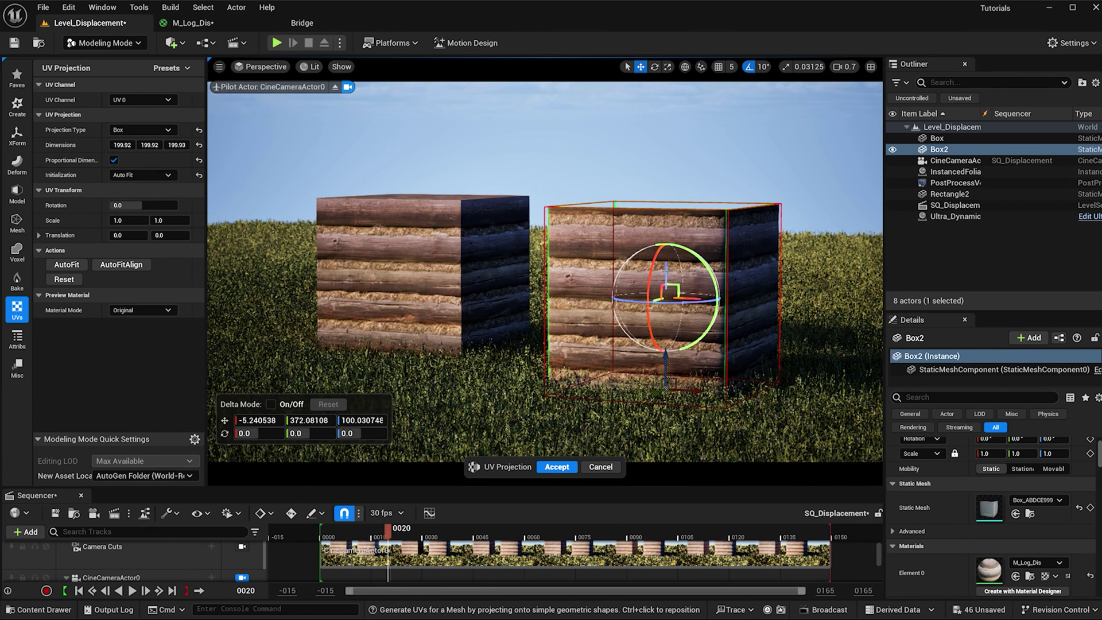
pyautogui.moveTo(667, 276); pyautogui.dragTo(668, 258)
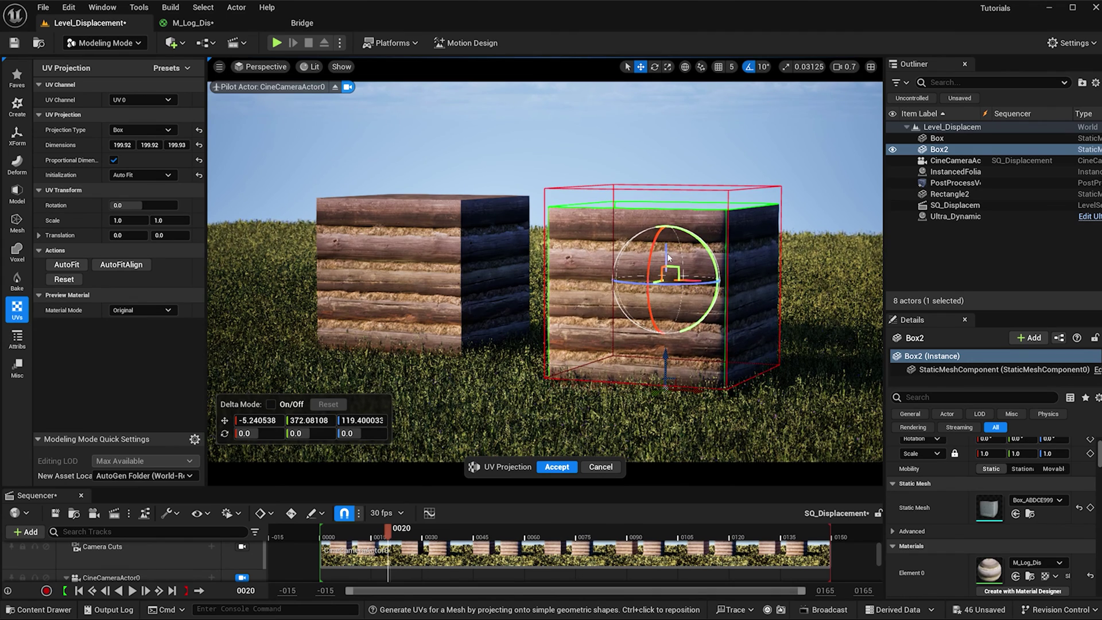
pyautogui.click(564, 469)
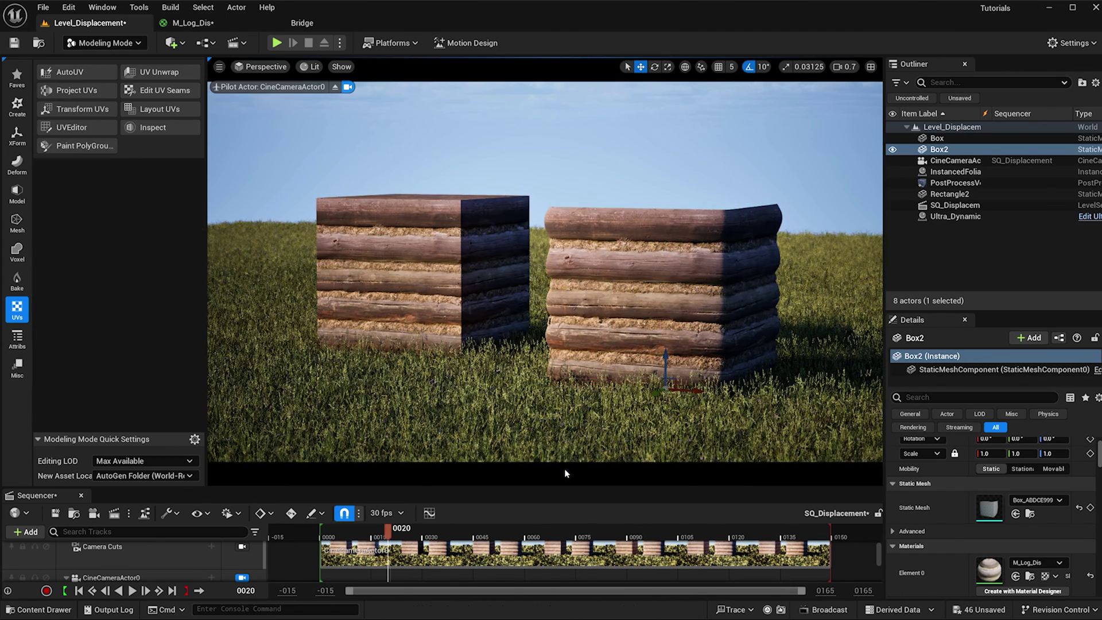
# Move the view toward Box2, jump to Sequencer frame 0025, and clear the selection
pyautogui.moveTo(590, 438); pyautogui.dragTo(541, 434, button='right')
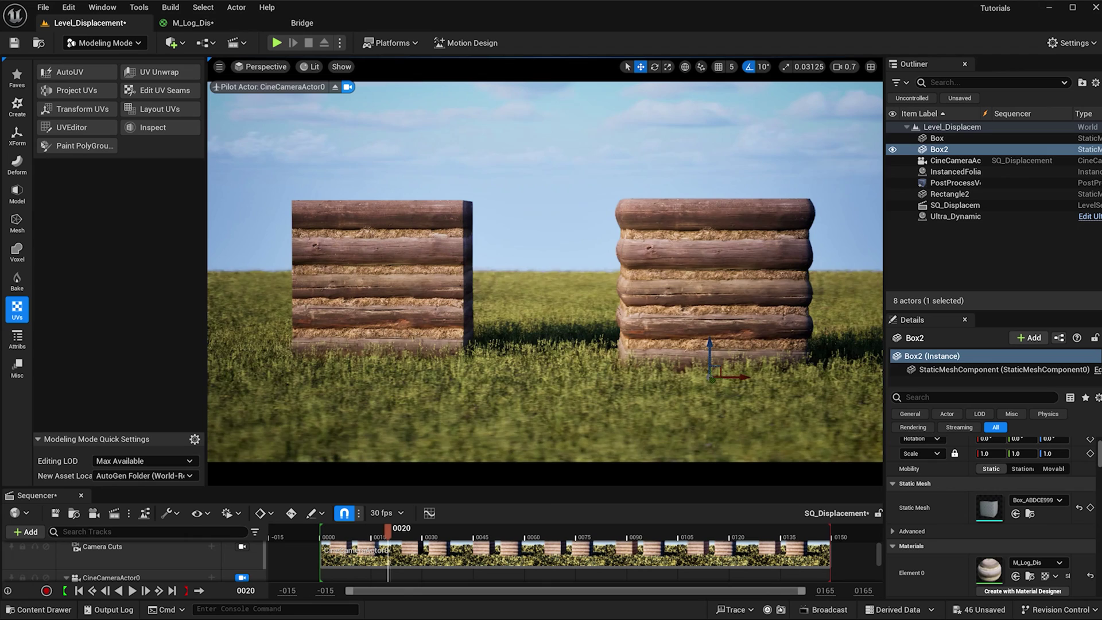
pyautogui.click(406, 532)
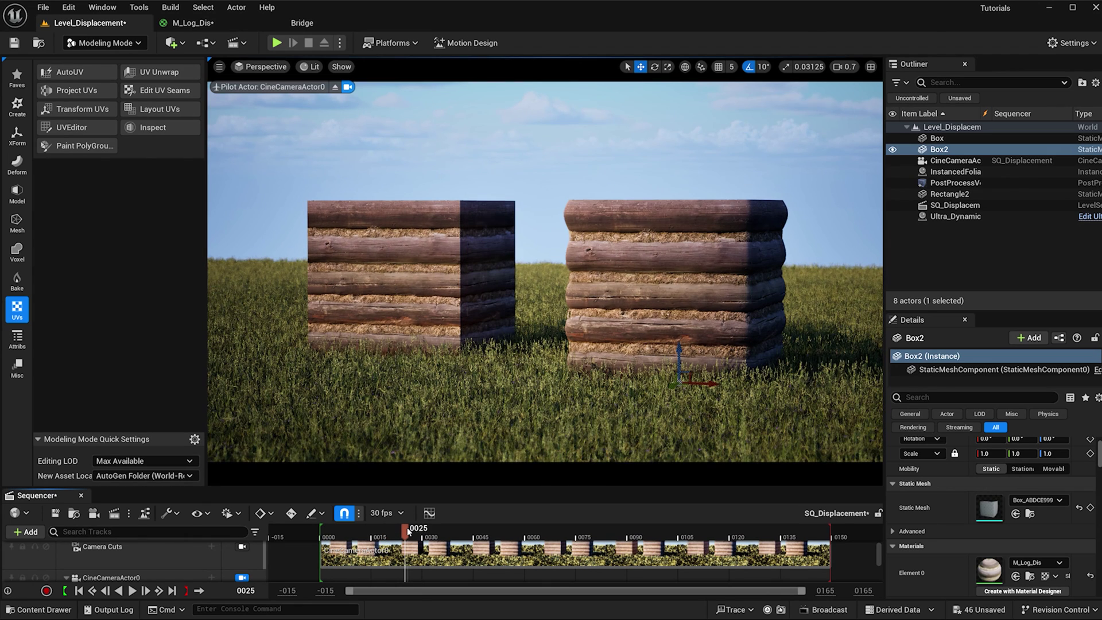
pyautogui.click(935, 284)
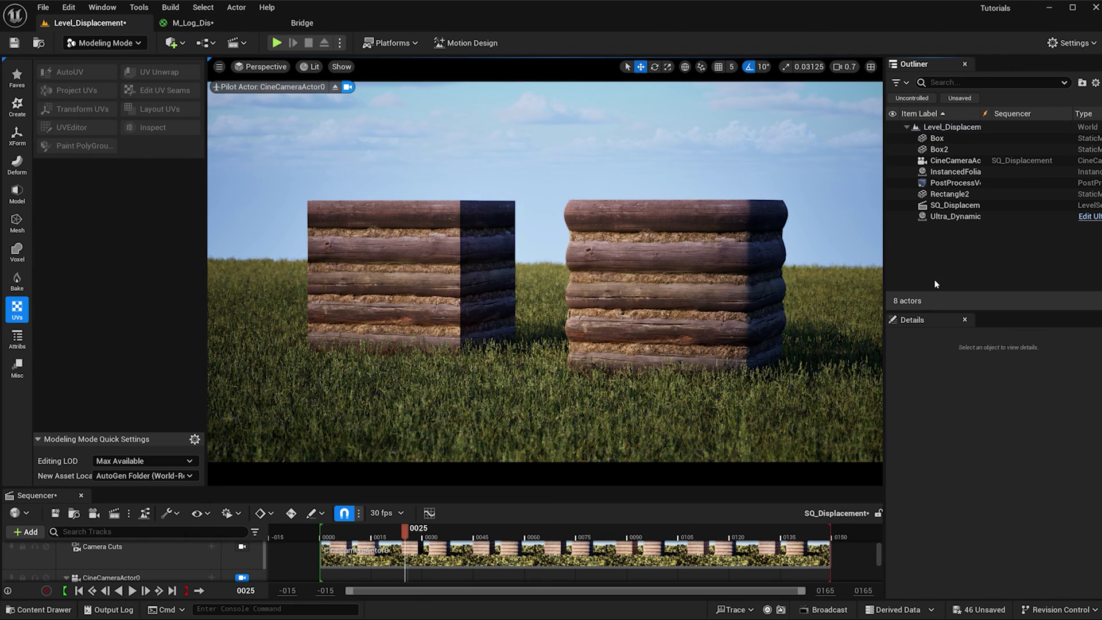